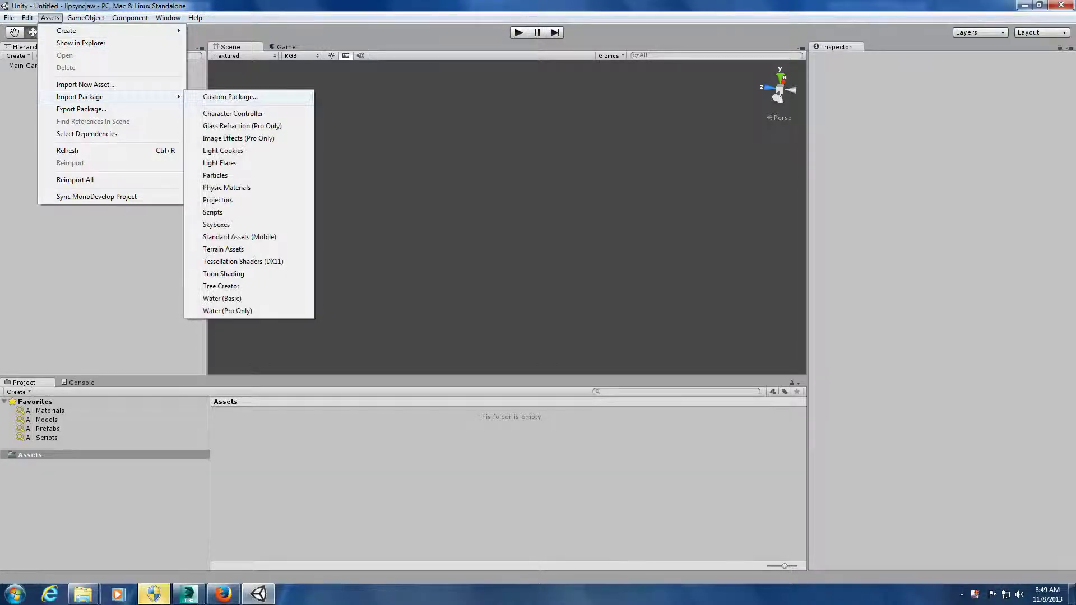
- Import all items of the Lipsync custom package from the Downloads folder into the project
left_click(230, 96)
left_click(163, 97)
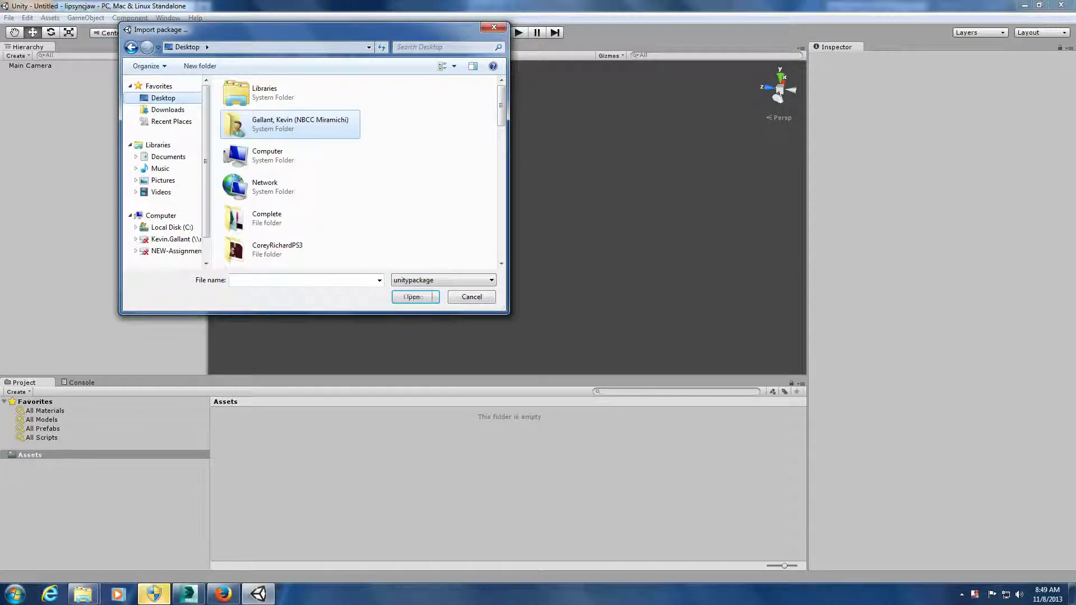
scroll(385, 109, "down", 10)
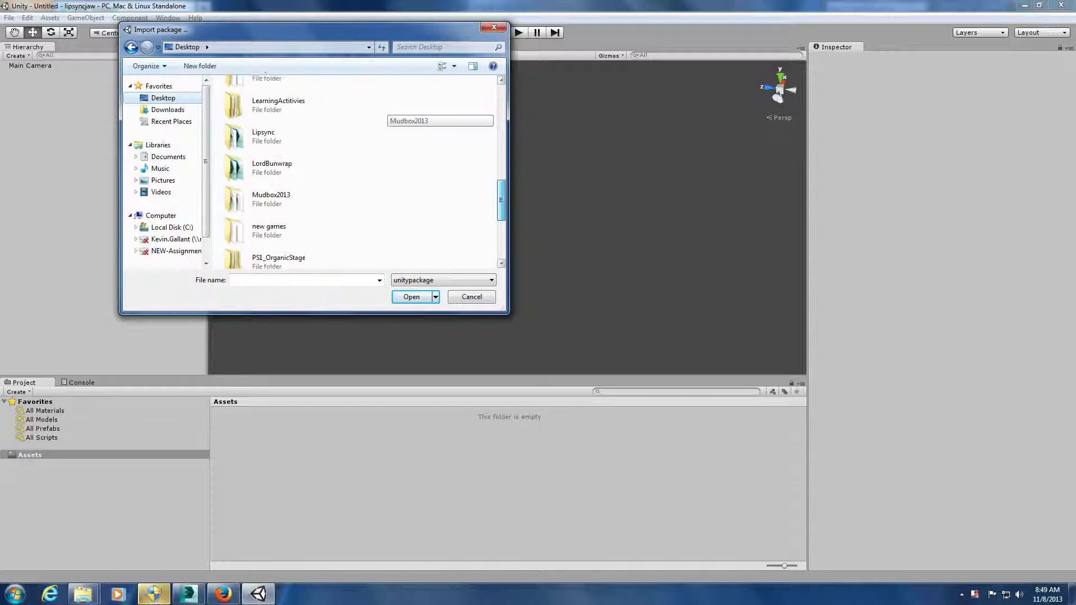
left_click_drag(501, 200, 501, 198)
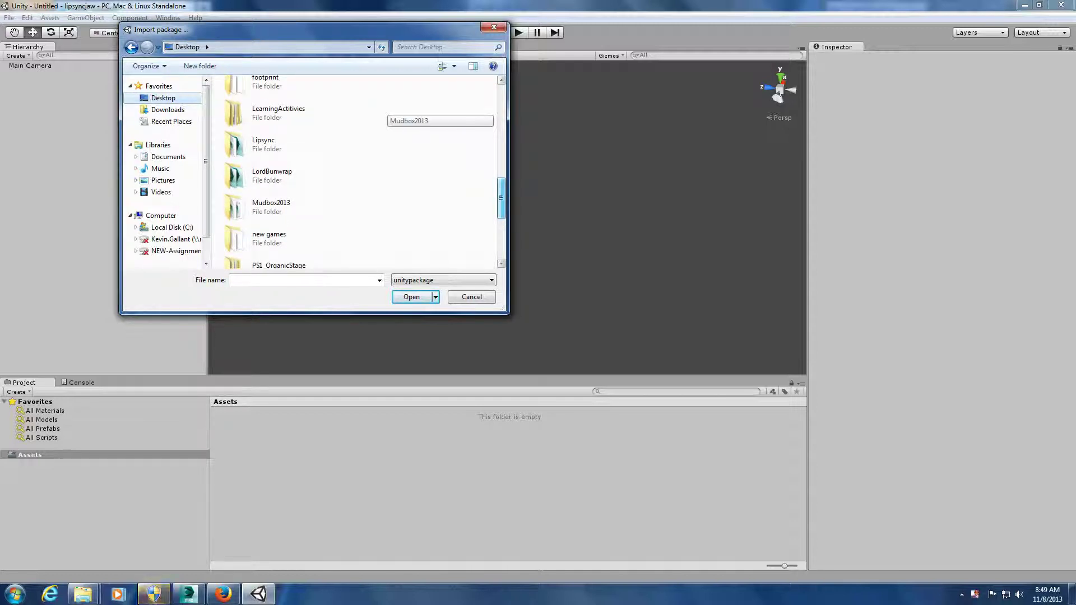
left_click(167, 109)
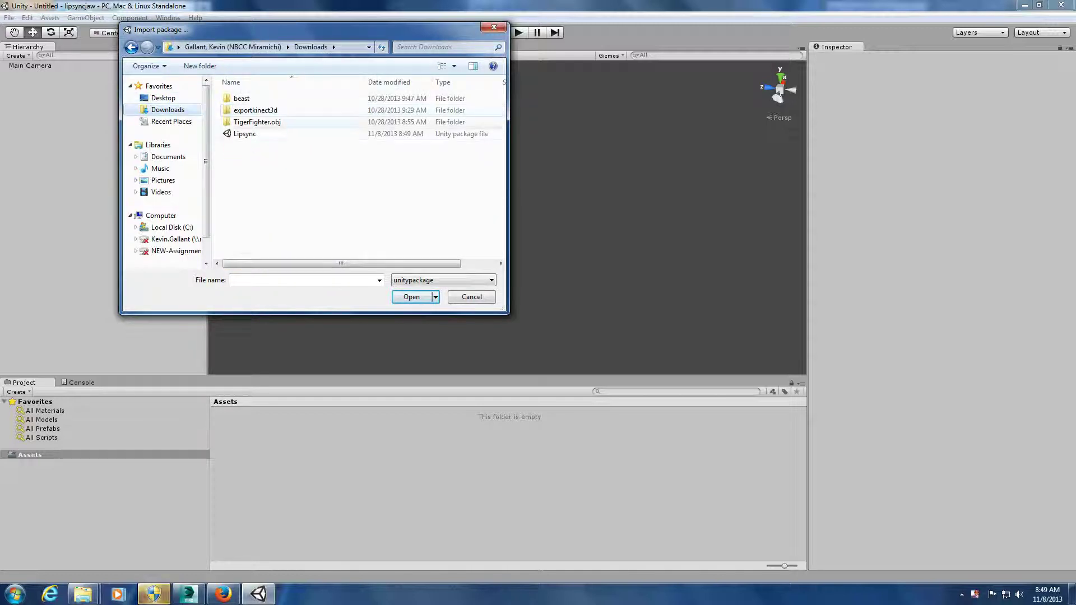
double_click(244, 134)
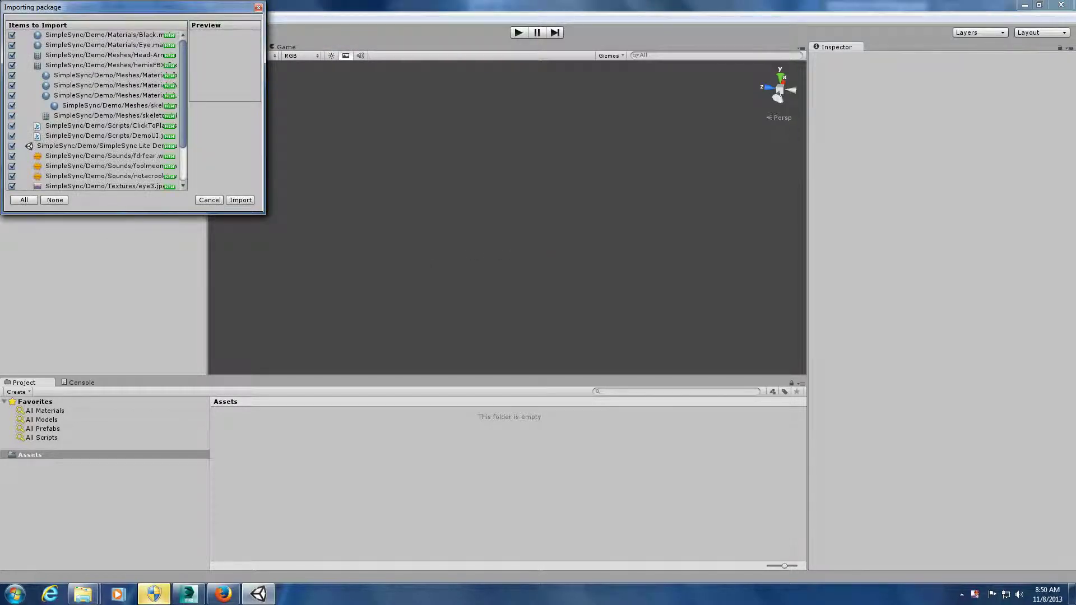
left_click(240, 200)
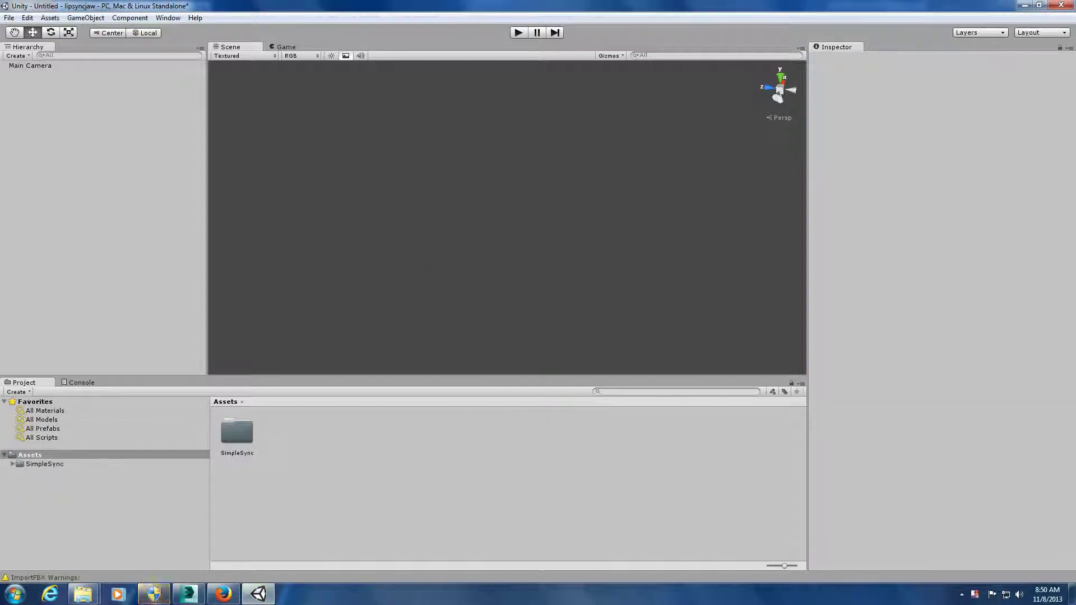
- Open the SimpleSync Lite Demo scene from the Scene-type assets without saving the untitled scene, and test-play it once
left_click(772, 391)
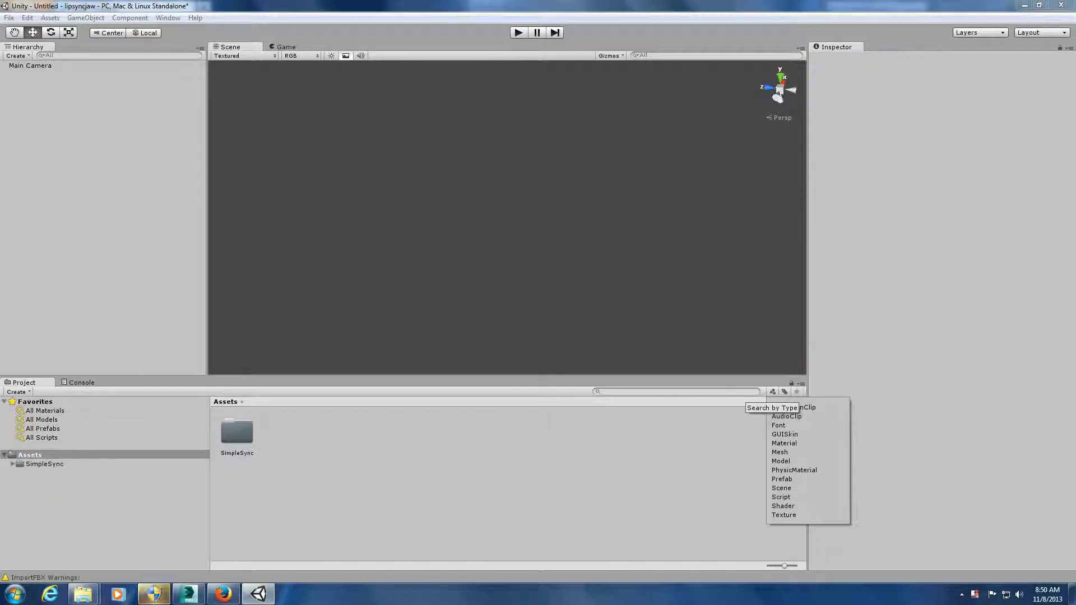
left_click(782, 489)
left_click(781, 488)
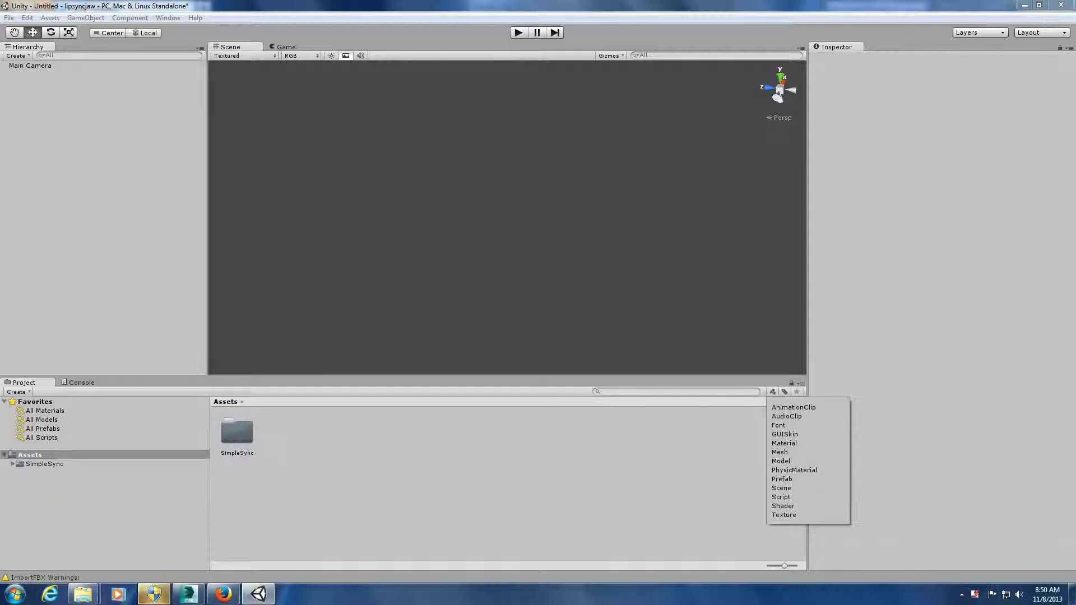
left_click(781, 488)
double_click(236, 431)
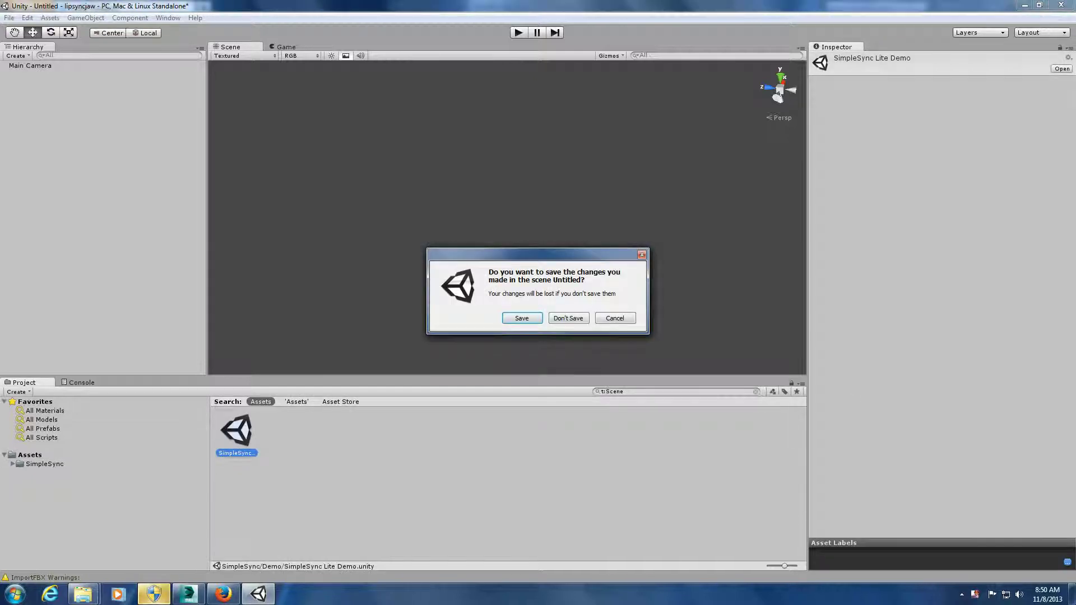
left_click(568, 318)
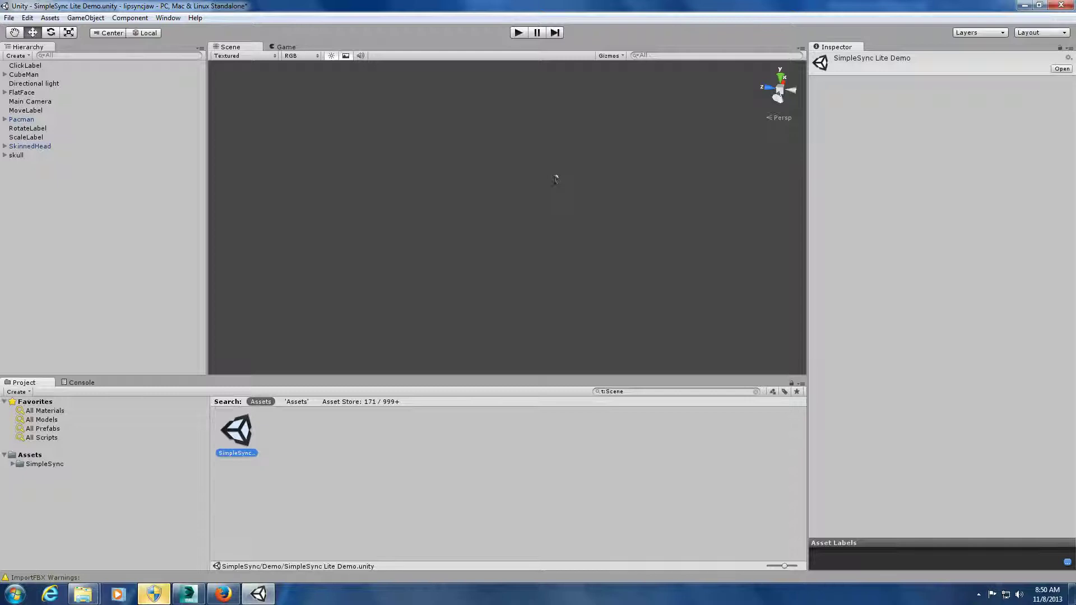
key("ctrl+p")
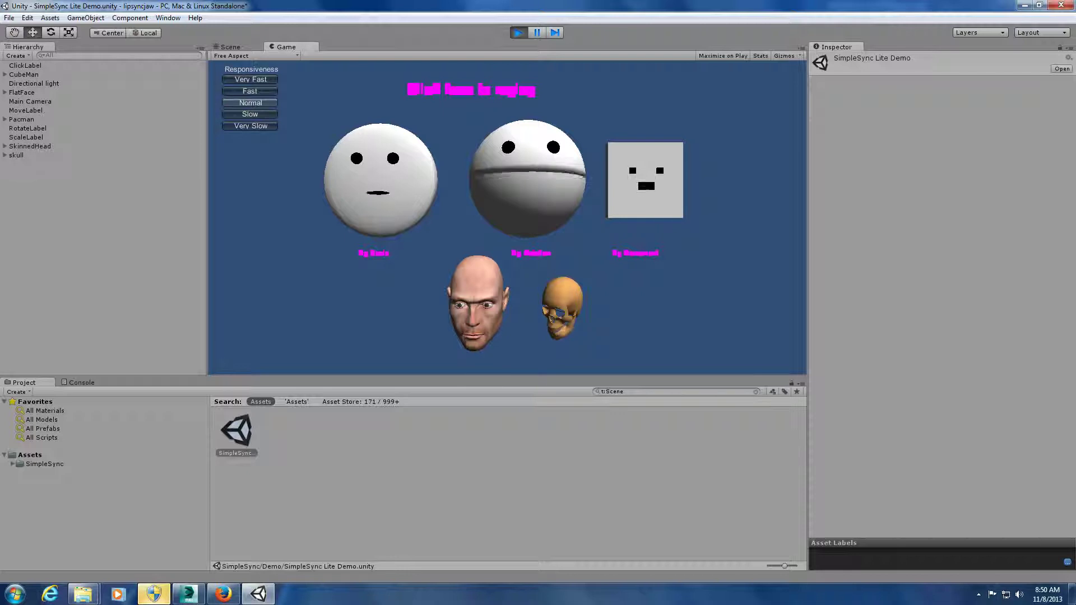
key("ctrl+p")
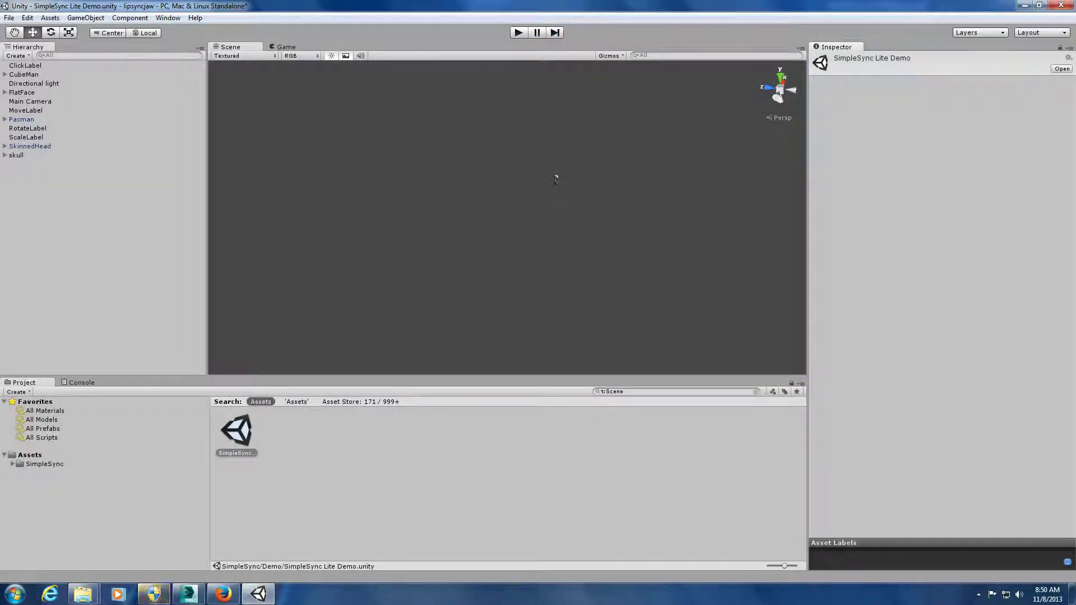
- Bring the demo faces into view in the scene and select the Pacman head
left_click(556, 178)
key("f")
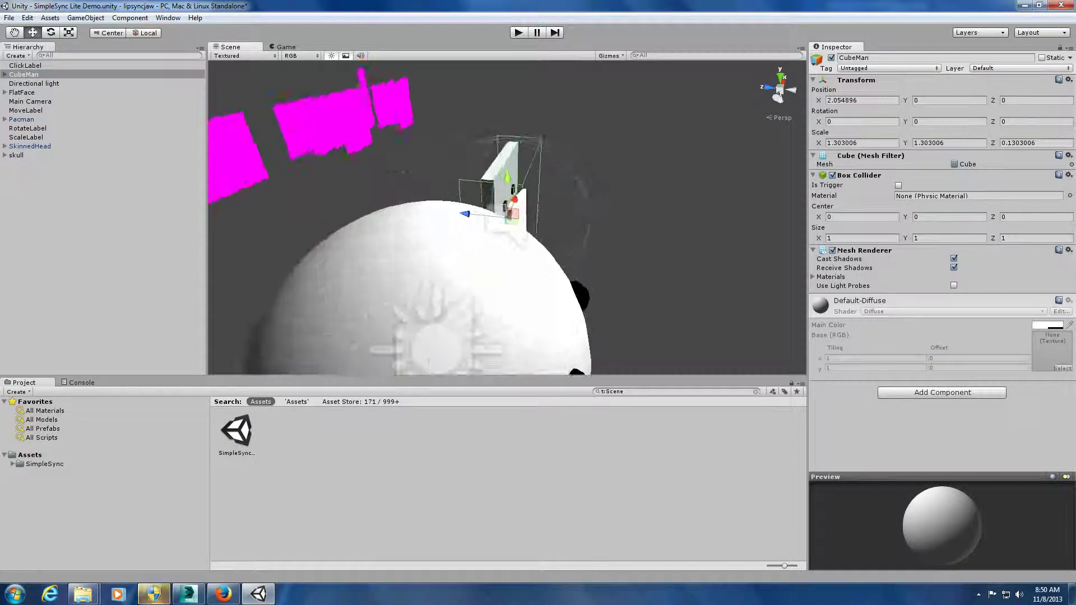
scroll(509, 217, "down", 3)
middle_click_drag(508, 217, 457, 177)
left_click_drag(507, 217, 471, 176, "alt")
left_click(487, 220)
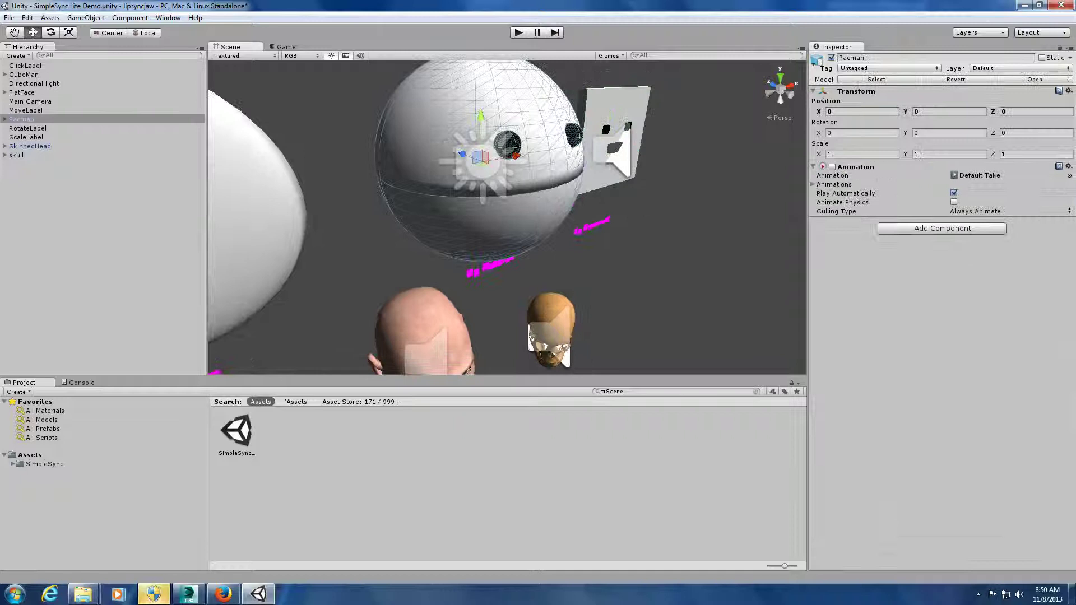
middle_click_drag(487, 220, 467, 279)
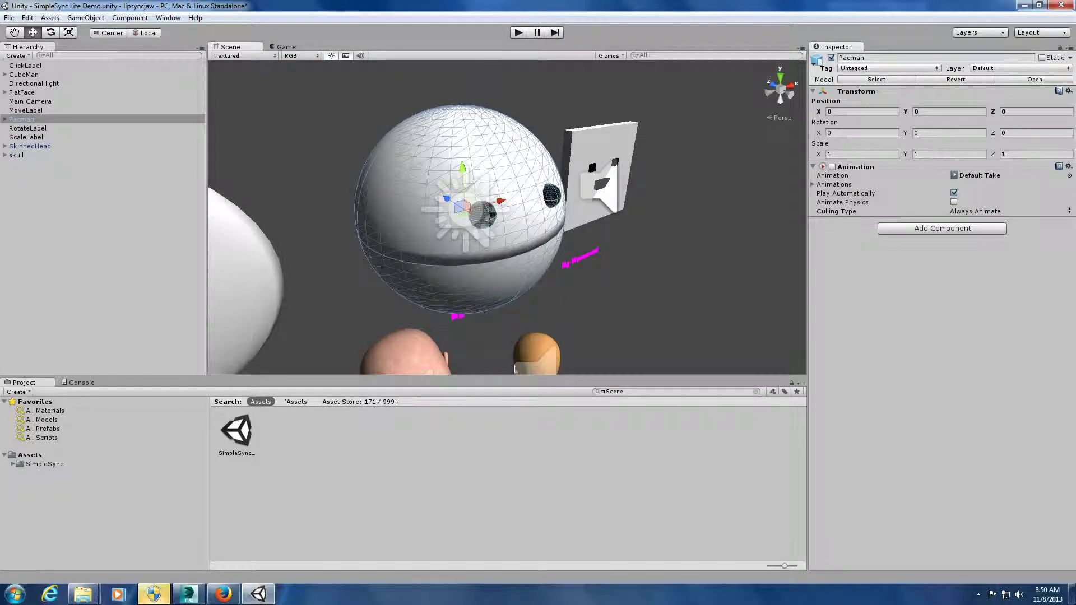
- Set the Motion Scale of the Simple Sync Rotation script on Pacman's BottomObj to 30
left_click(5, 120)
left_click(34, 128)
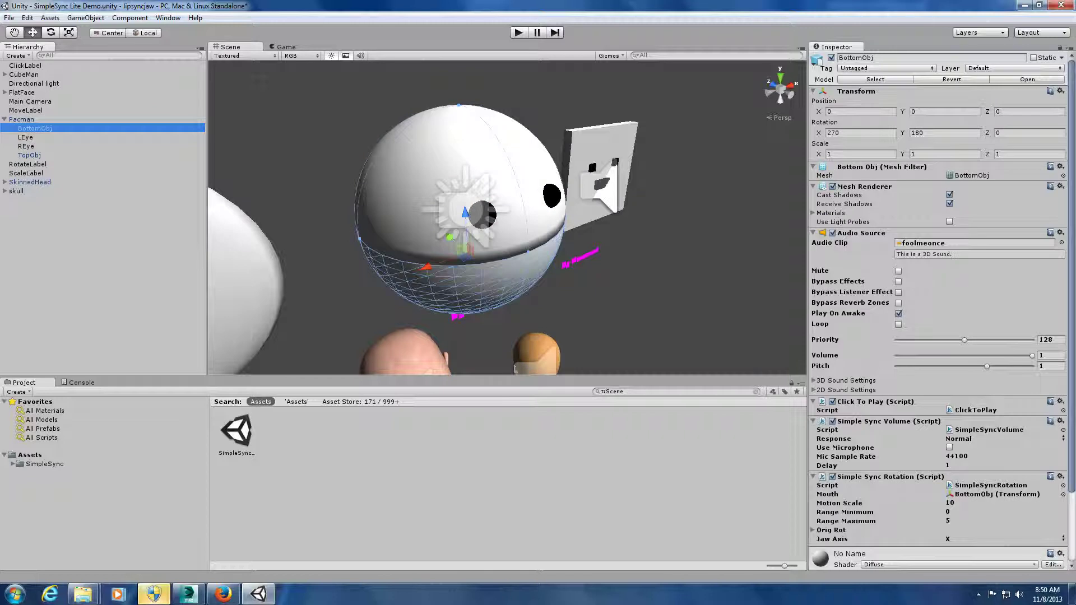
scroll(938, 309, "down", 3)
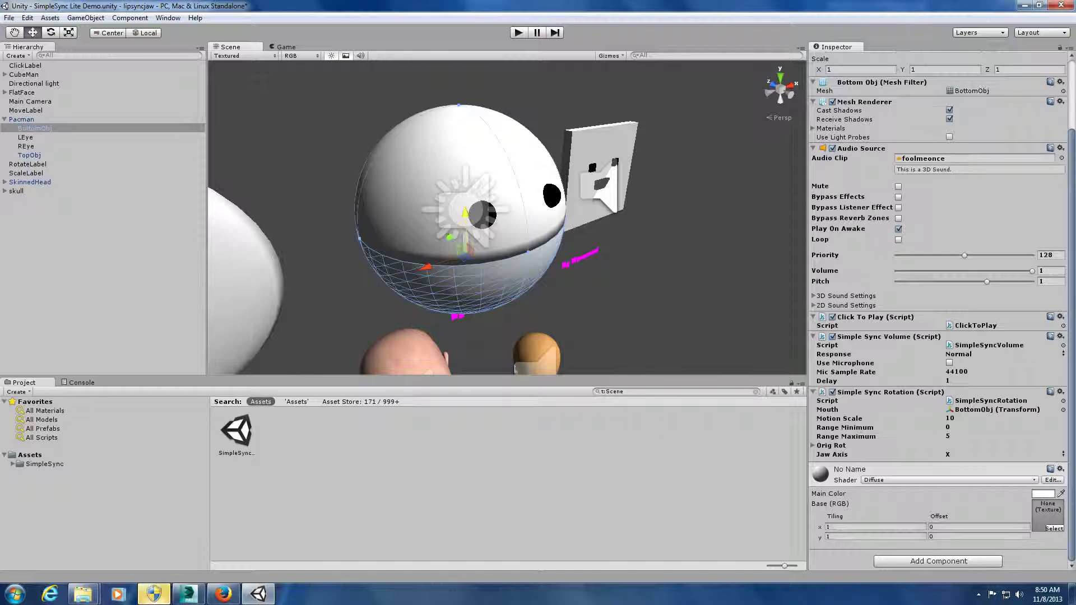
left_click(965, 418)
left_click(965, 419)
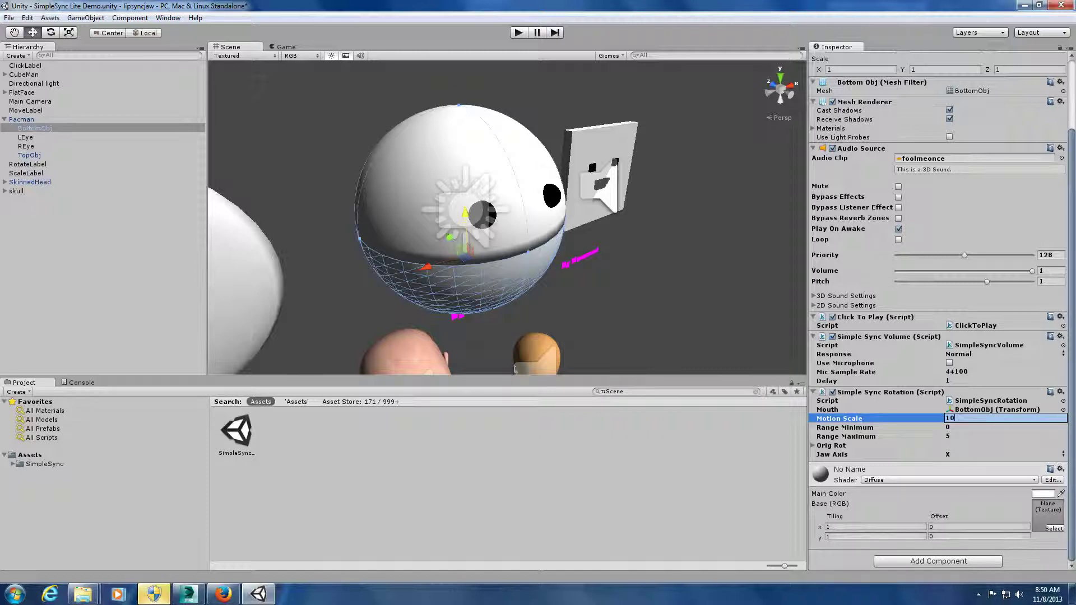
key("BackSpace")
key("BackSpace")
type("30")
- Deactivate the CubeMan, the skull's Cranium, the SkinnedHead and the FlatFace objects in the scene
left_click(605, 147)
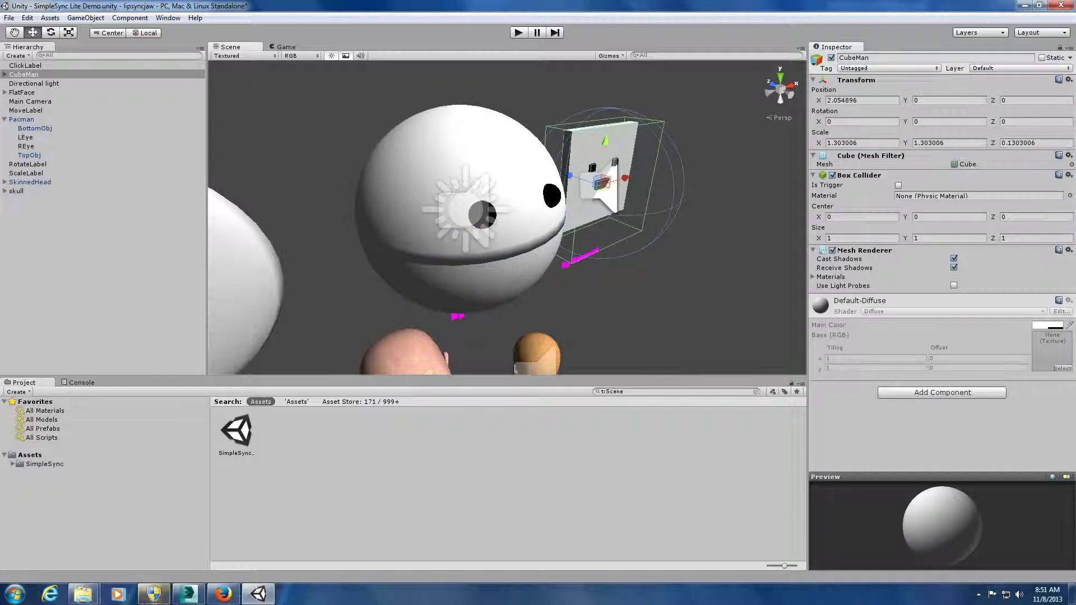
left_click(831, 57)
scroll(532, 331, "down", 3)
middle_click_drag(532, 330, 587, 225)
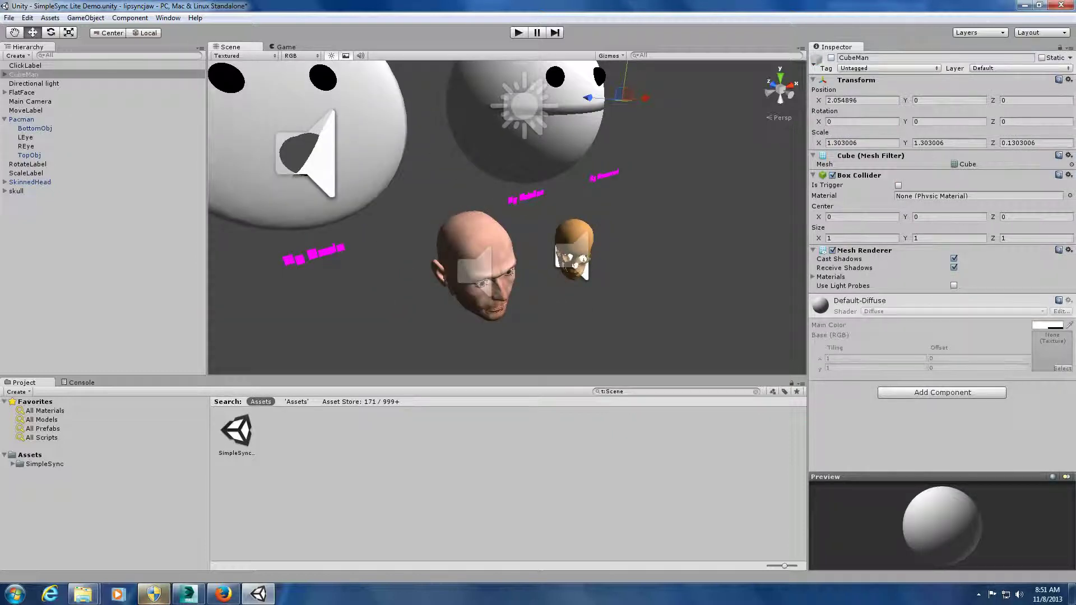
left_click(576, 233)
left_click(831, 58)
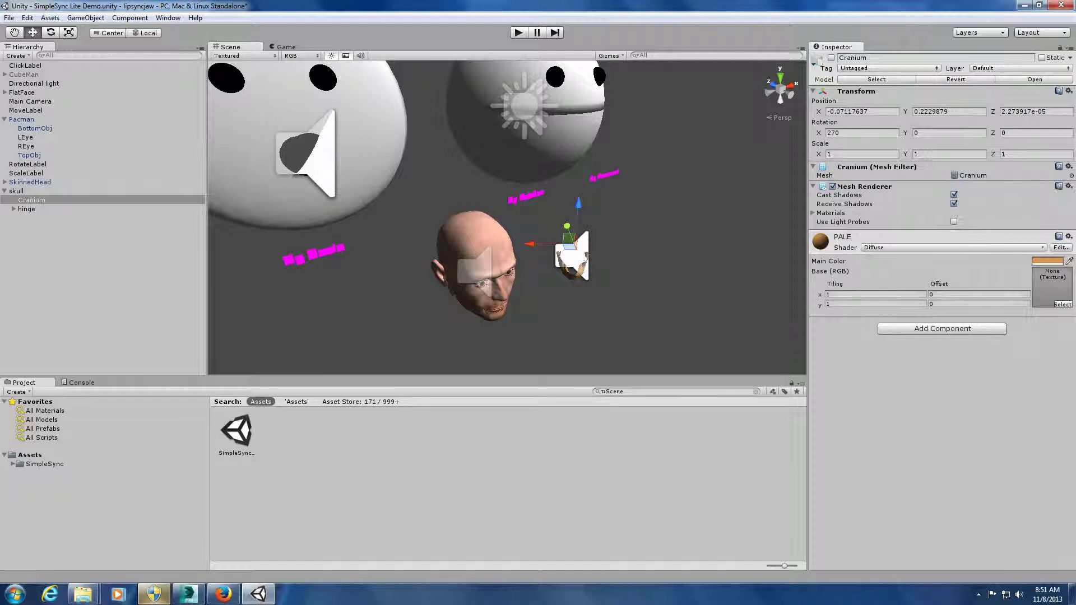
left_click(485, 242)
left_click(831, 58)
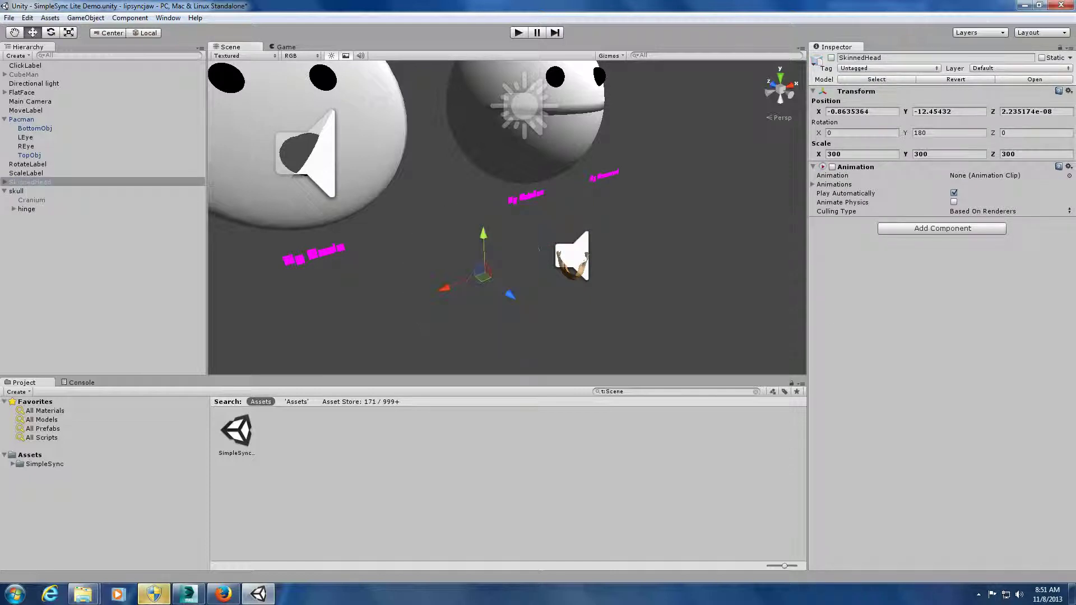
left_click(375, 146)
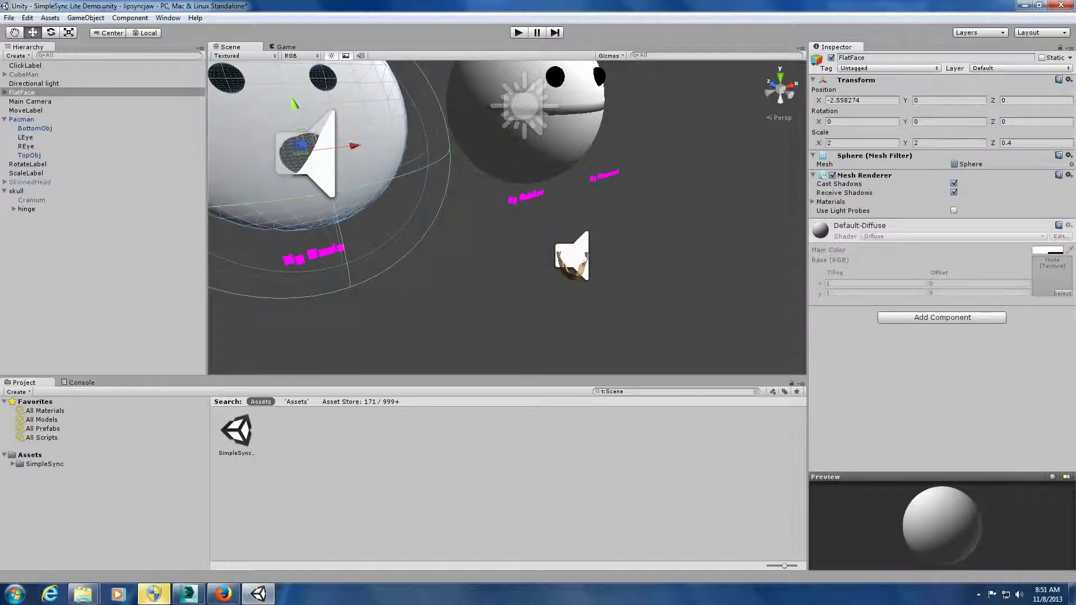
left_click(831, 57)
- Center the view on the Pacman head, and play and stop the scene to check its jaw motion
middle_click_drag(525, 168, 513, 303)
scroll(456, 287, "up", 3)
scroll(513, 302, "up", 1)
key("ctrl+p")
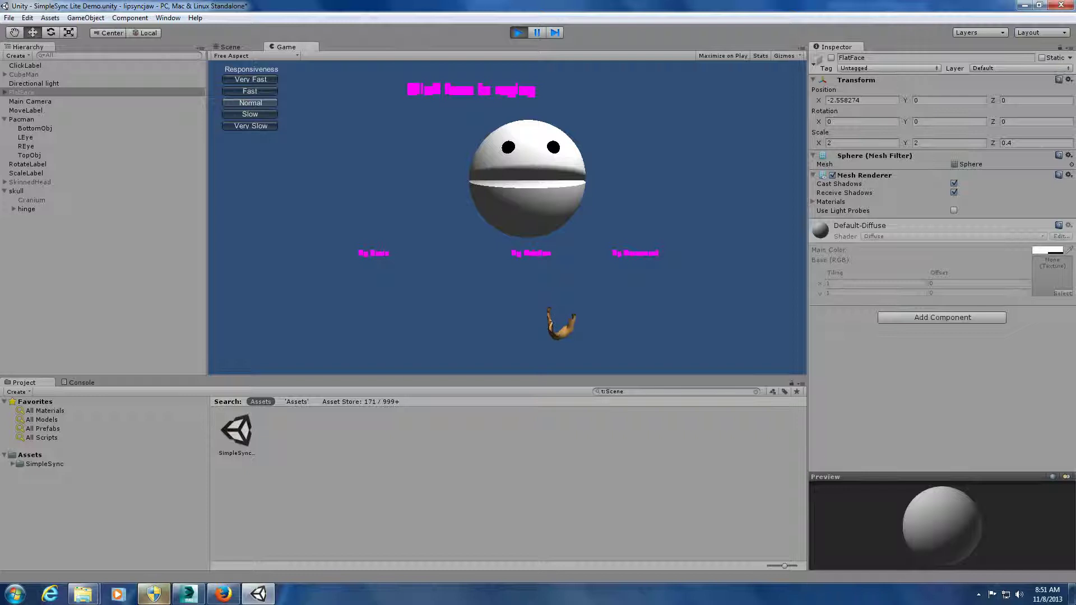
key("ctrl+p")
- Assign the Arial font to the Text Mesh of the ClickLabel object above the Pacman head
scroll(507, 218, "down", 6)
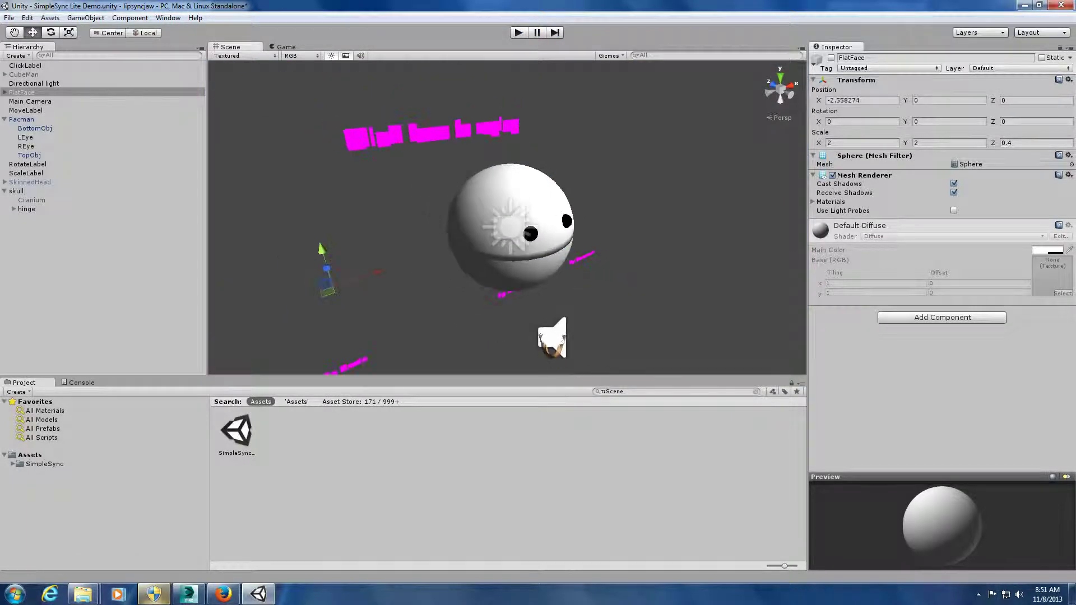
left_click(432, 133)
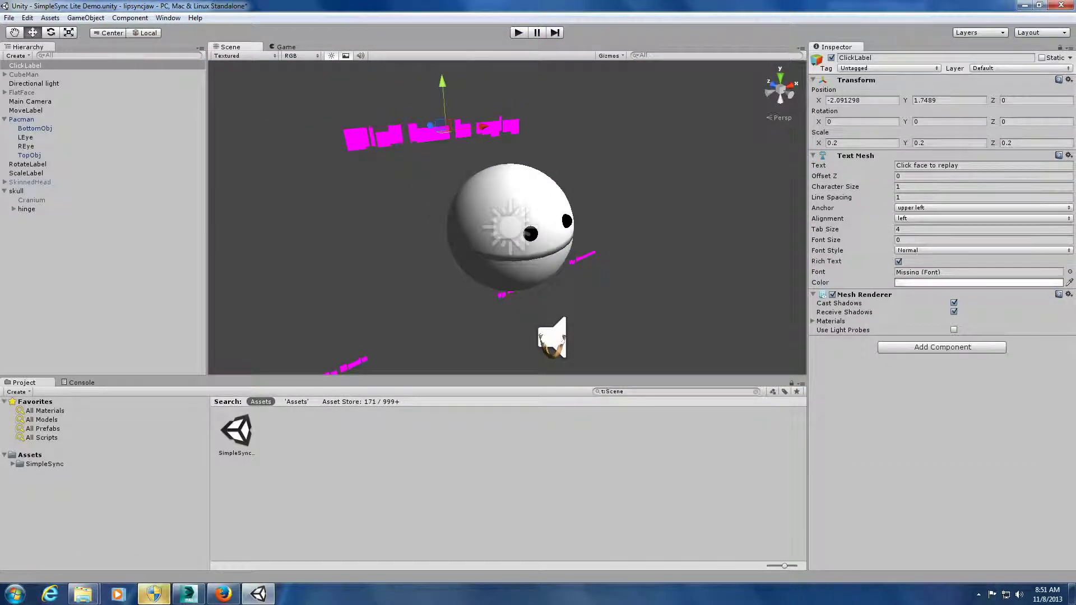
left_click(1070, 272)
double_click(74, 85)
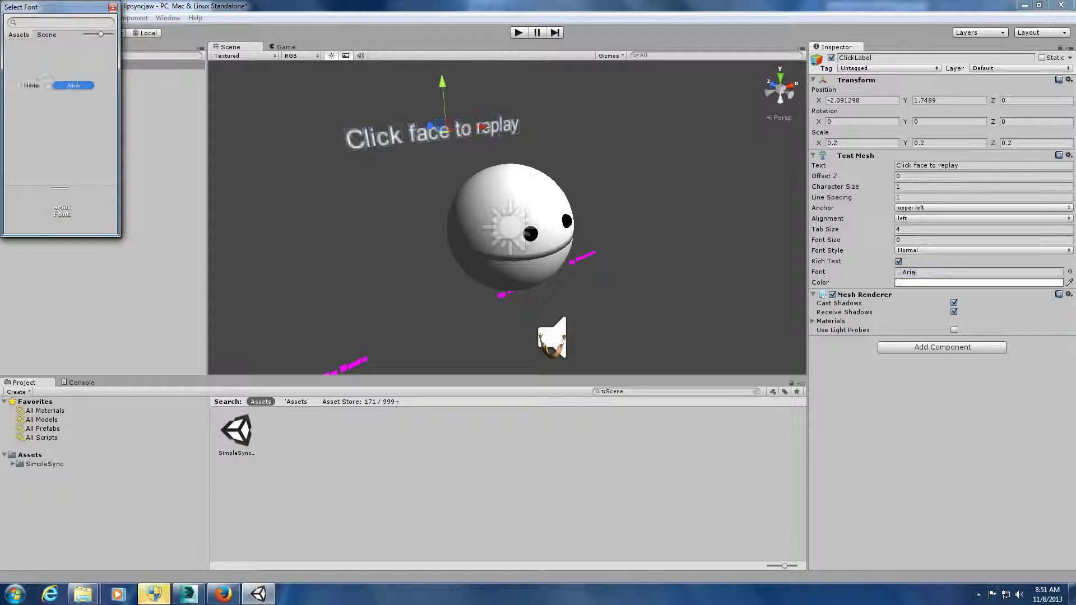
- Set the Motion Scale on Pacman's BottomObj to 3 and test-play the scene to compare the jaw movement
middle_click_drag(505, 224, 445, 213)
scroll(507, 218, "up", 3)
left_click_drag(505, 224, 511, 191, "alt")
middle_click_drag(511, 192, 494, 240)
scroll(498, 241, "up", 2)
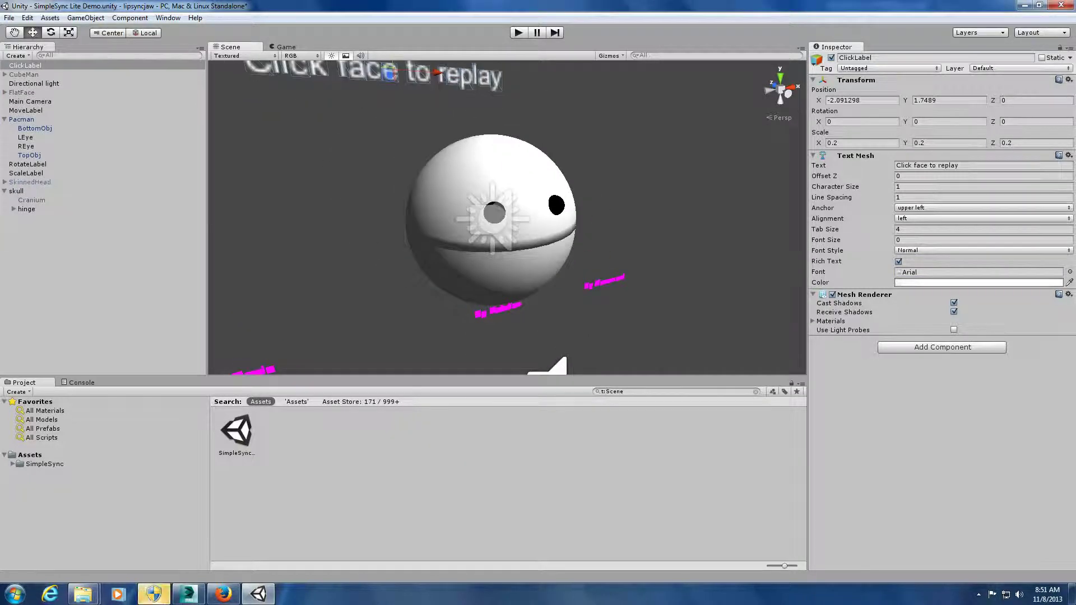
left_click(521, 272)
left_click(521, 272)
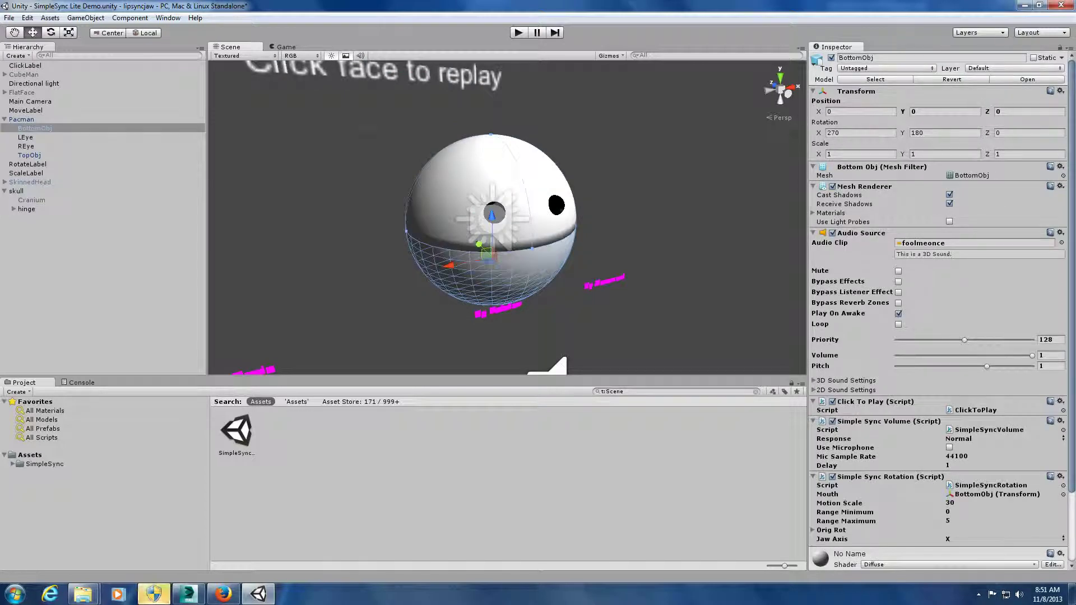
left_click(954, 503)
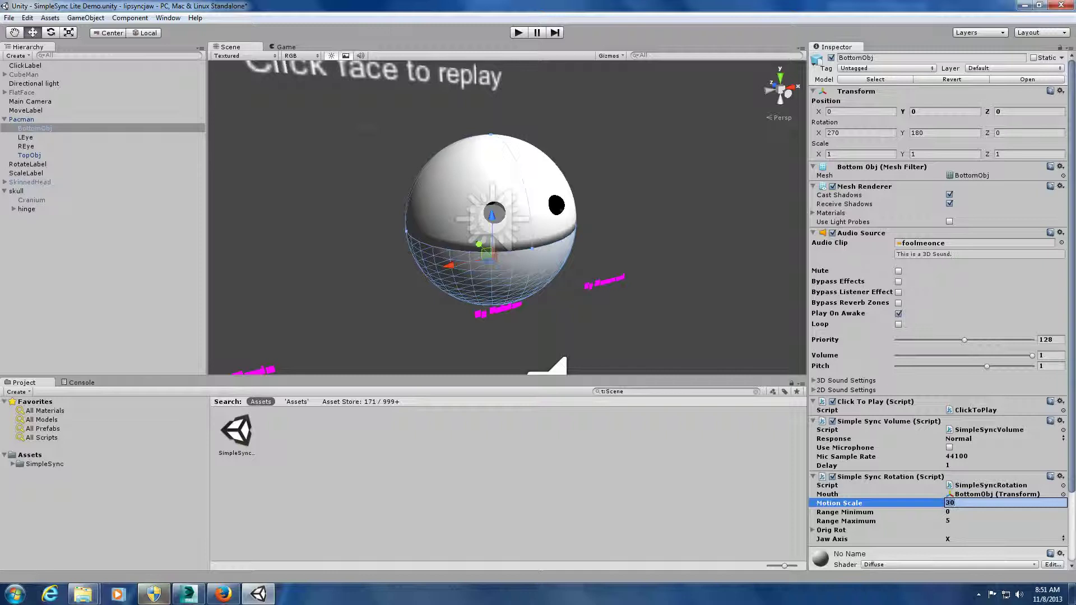
key("BackSpace")
key("Return")
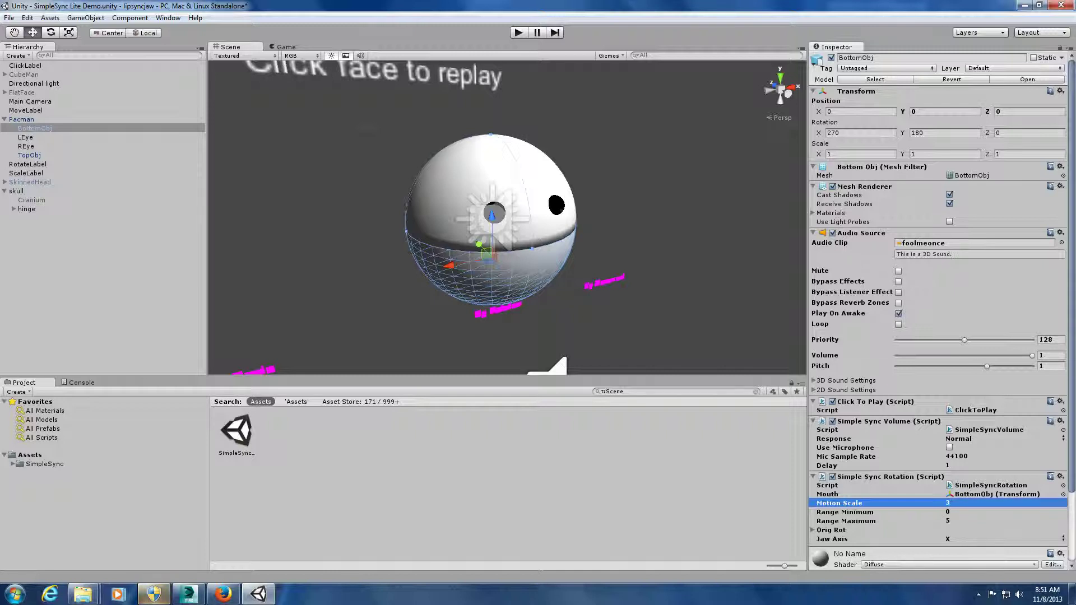
key("ctrl+p")
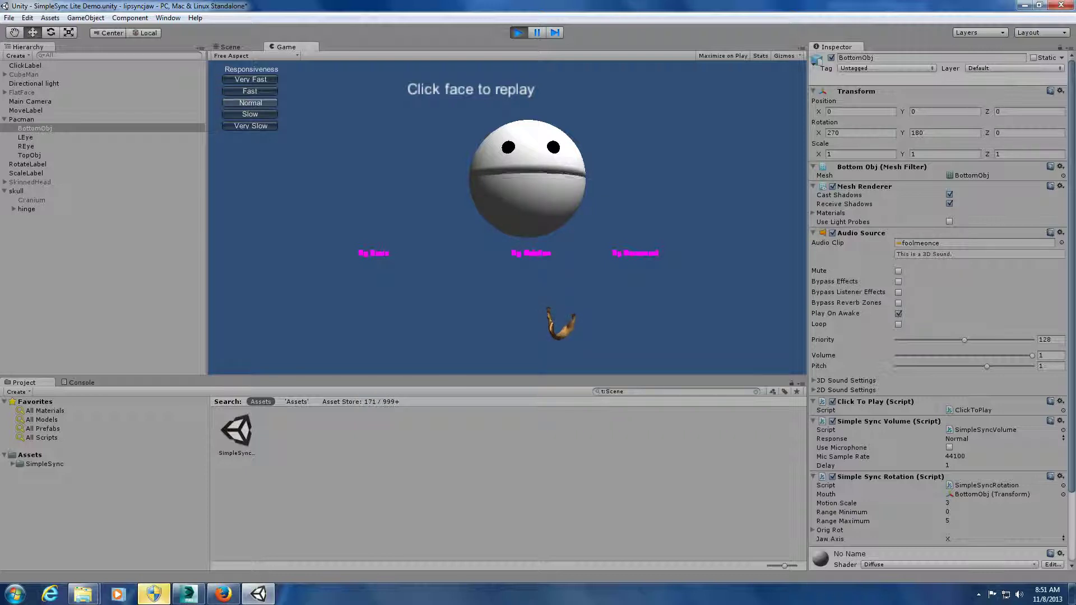
key("ctrl+p")
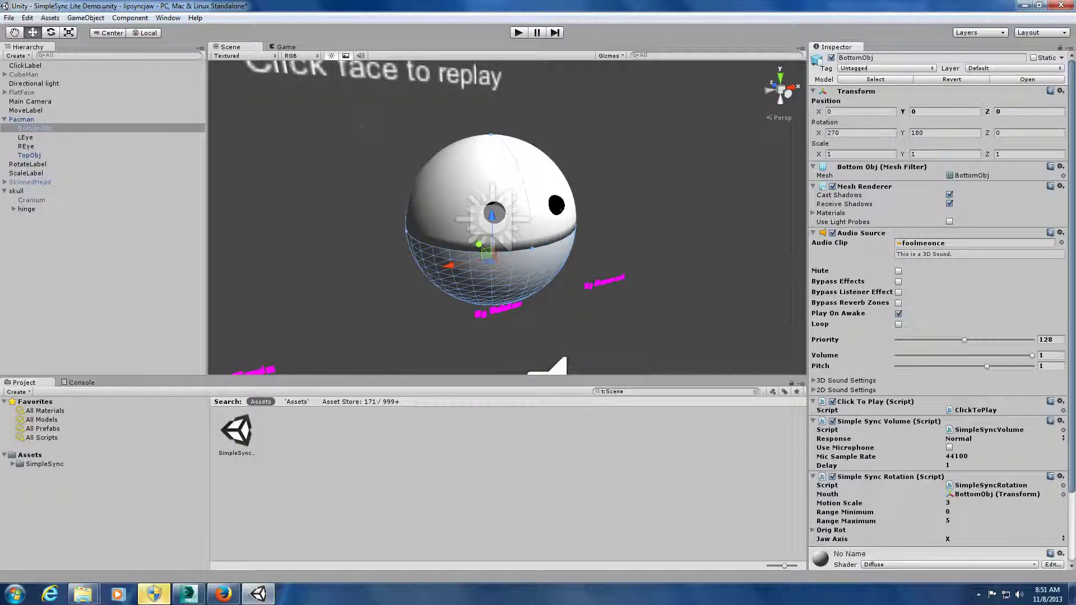
- Set BottomObj's Motion Scale back to 30 and play the scene again
left_click(955, 503)
type("30")
key("Return")
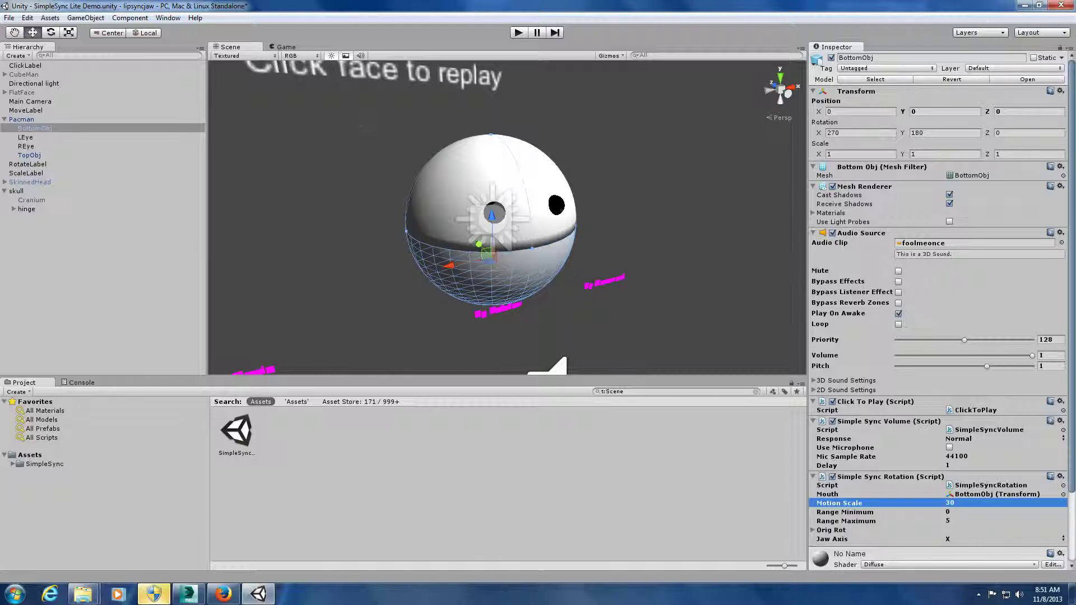
key("ctrl+p")
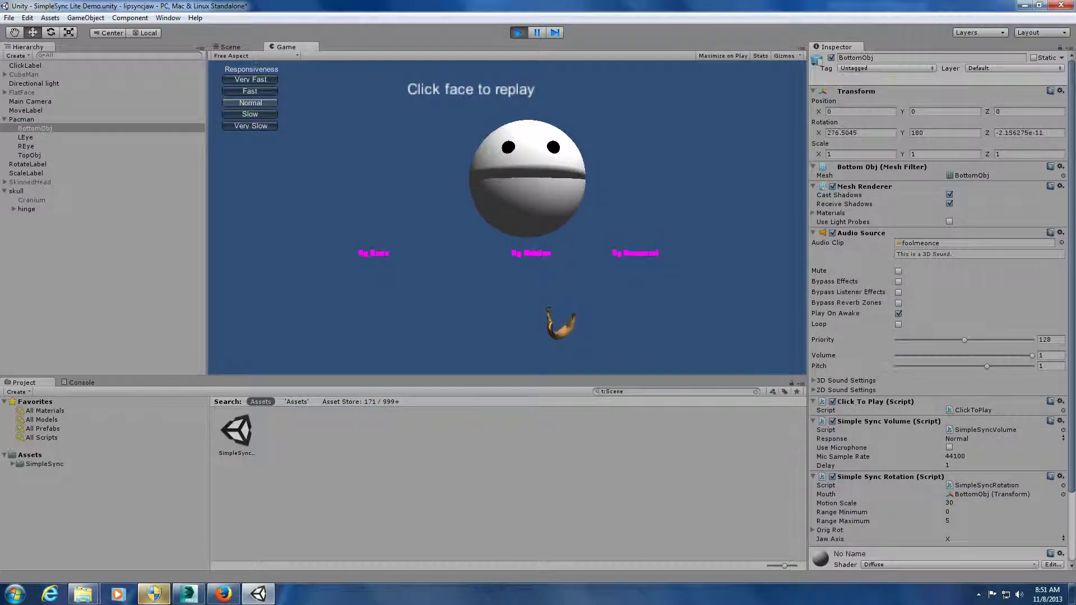
- Stop the running scene and deactivate the Pacman object
key("ctrl+p")
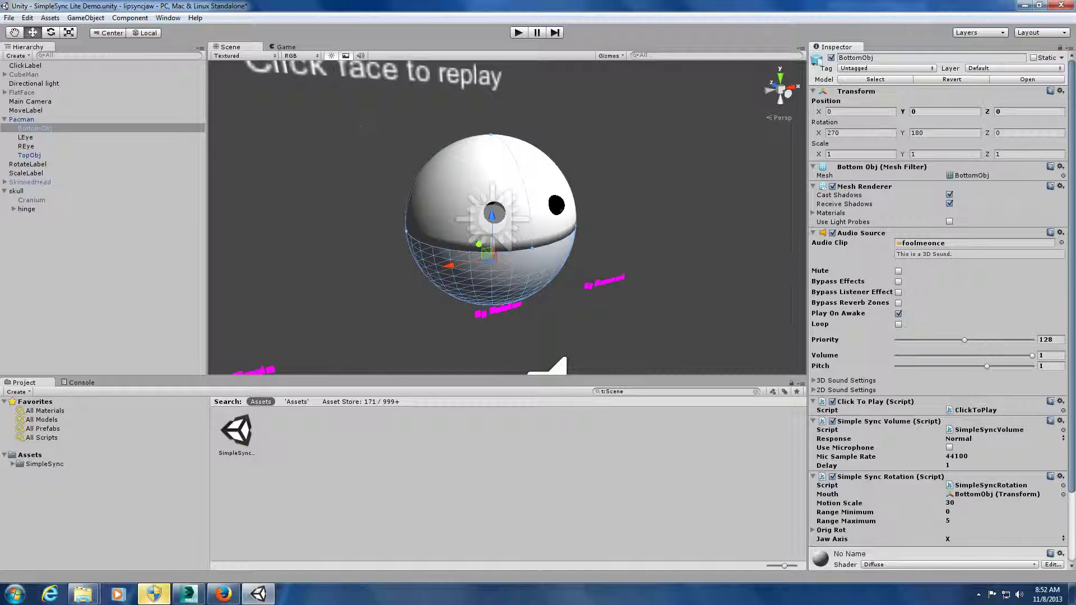
middle_click_drag(504, 302, 488, 246)
scroll(487, 247, "down", 1)
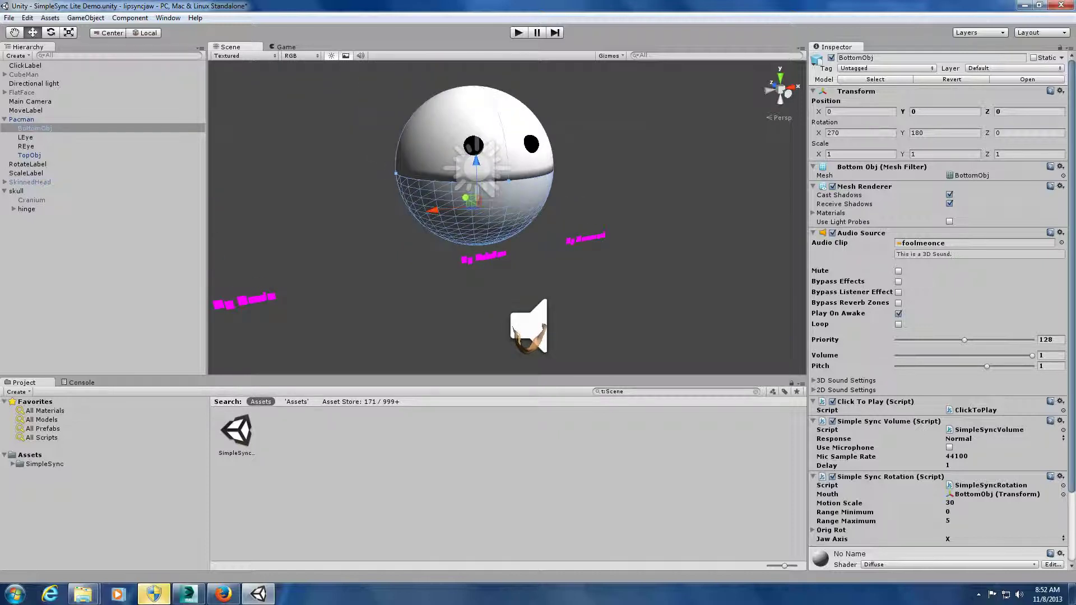
left_click(22, 119)
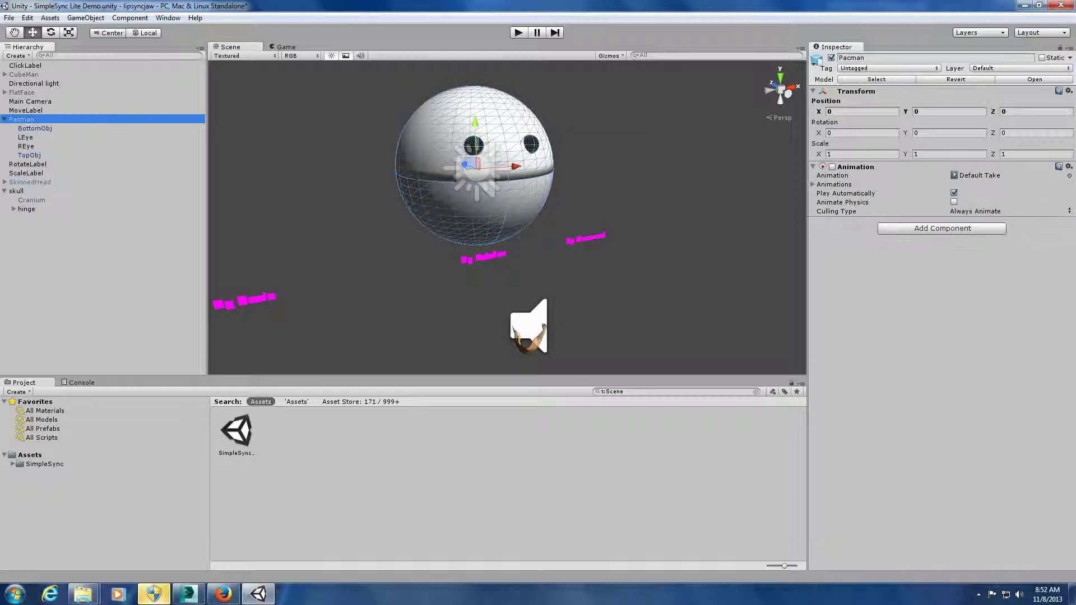
left_click(831, 58)
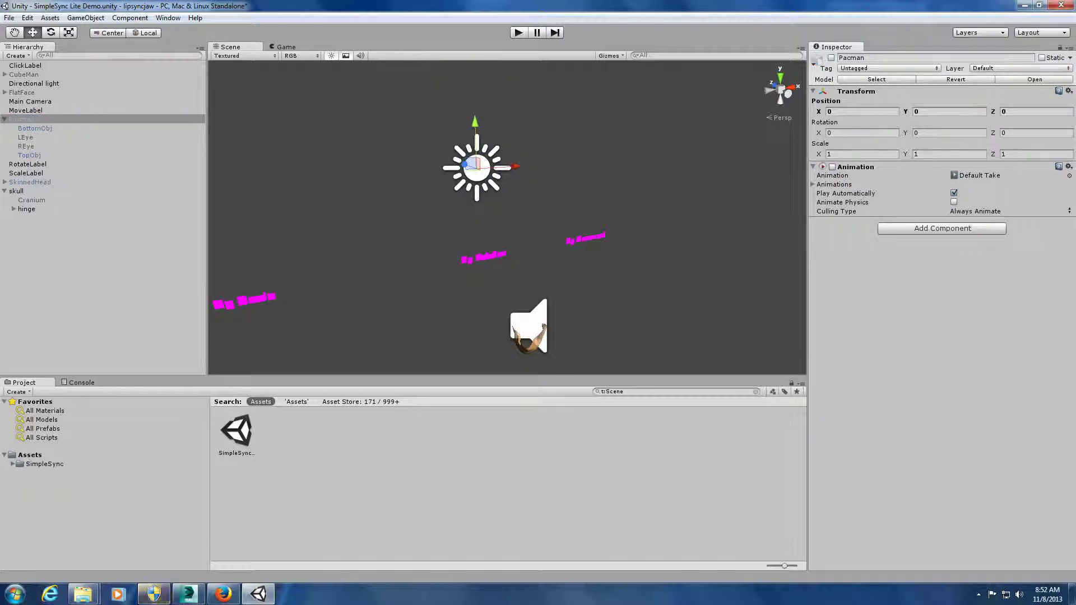
- Activate the CubeMan object and frame its face closely in the scene
left_click(24, 75)
left_click(831, 58)
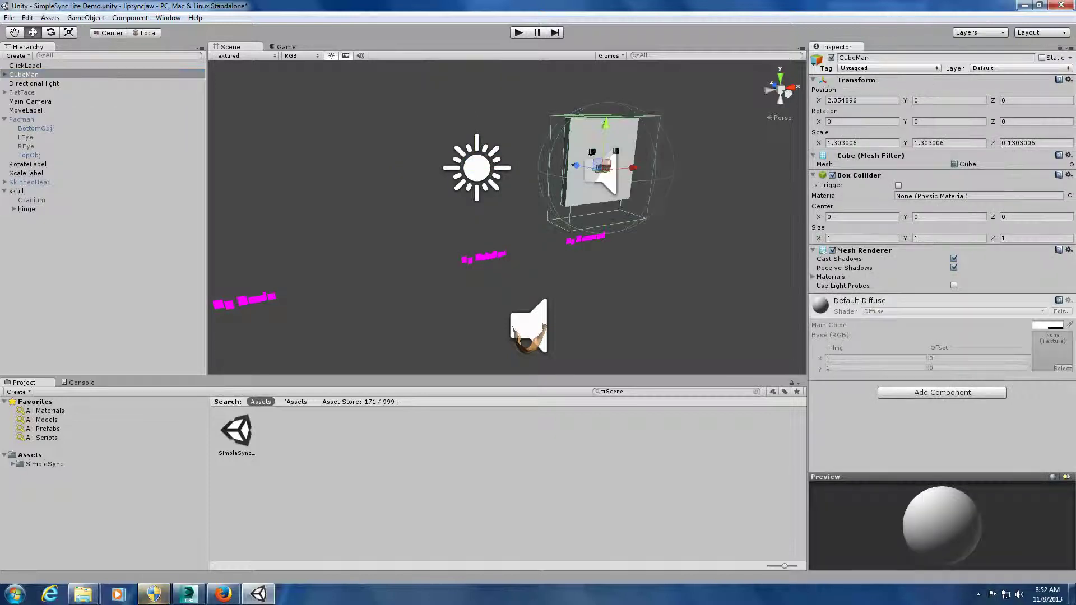
key("f")
scroll(562, 231, "up", 5)
scroll(562, 231, "down", 4)
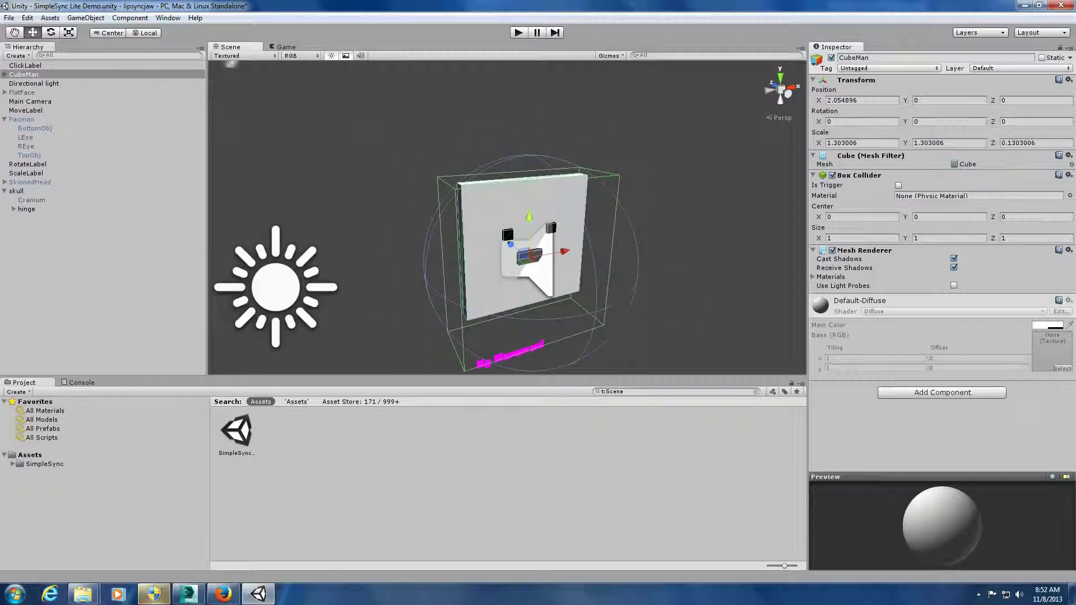
scroll(563, 231, "up", 3)
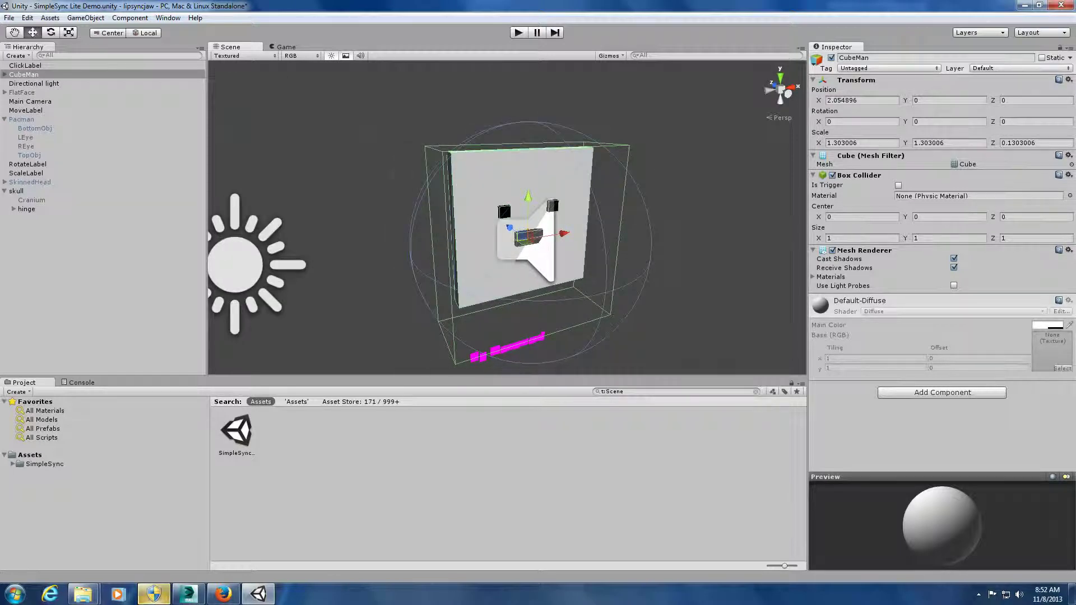
scroll(507, 247, "up", 3)
left_click(711, 292)
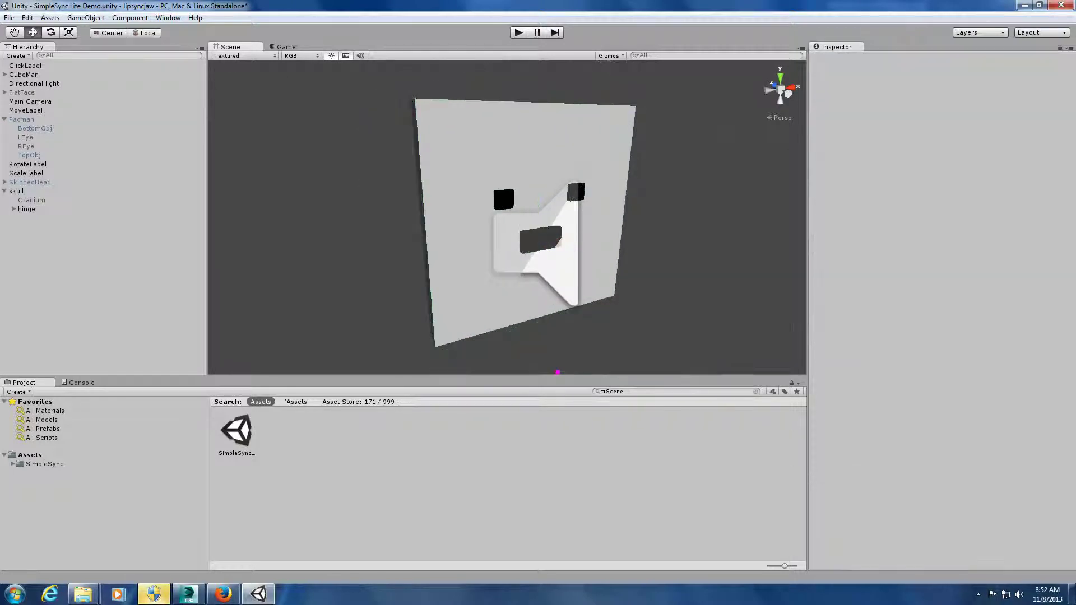
- Expand CubeMan and its MouthContainer, looking at its two Eye objects
left_click(23, 75)
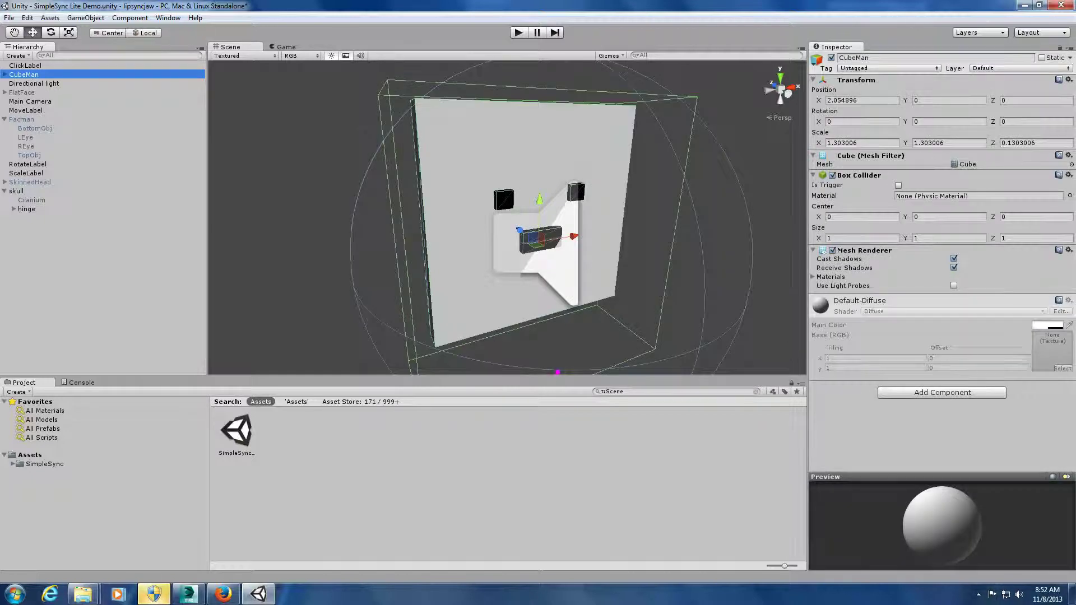
left_click(5, 74)
left_click(23, 84)
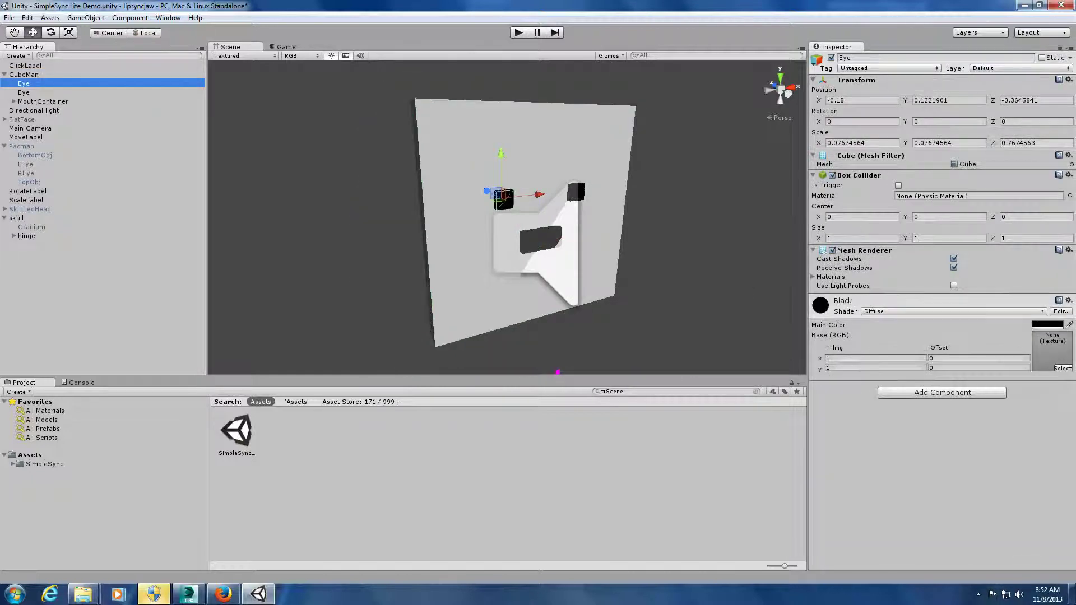
left_click(23, 92)
left_click(13, 102)
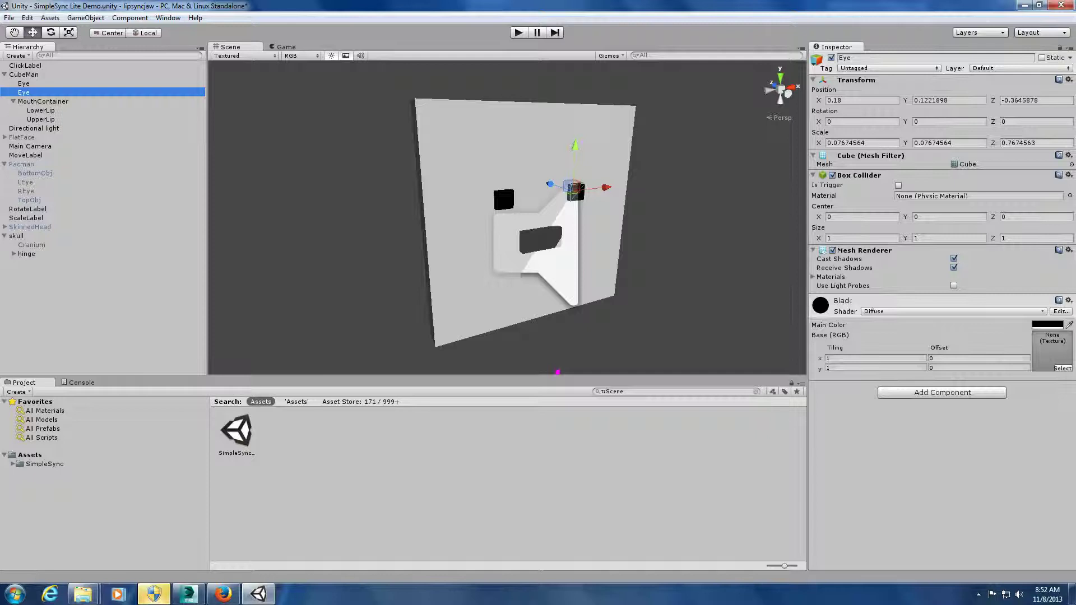
- Inspect the LowerLip's audio and Simple Sync Move settings, and test-play the scene to check CubeMan's mouth motion
left_click(42, 102)
left_click(41, 111)
scroll(939, 312, "down", 3)
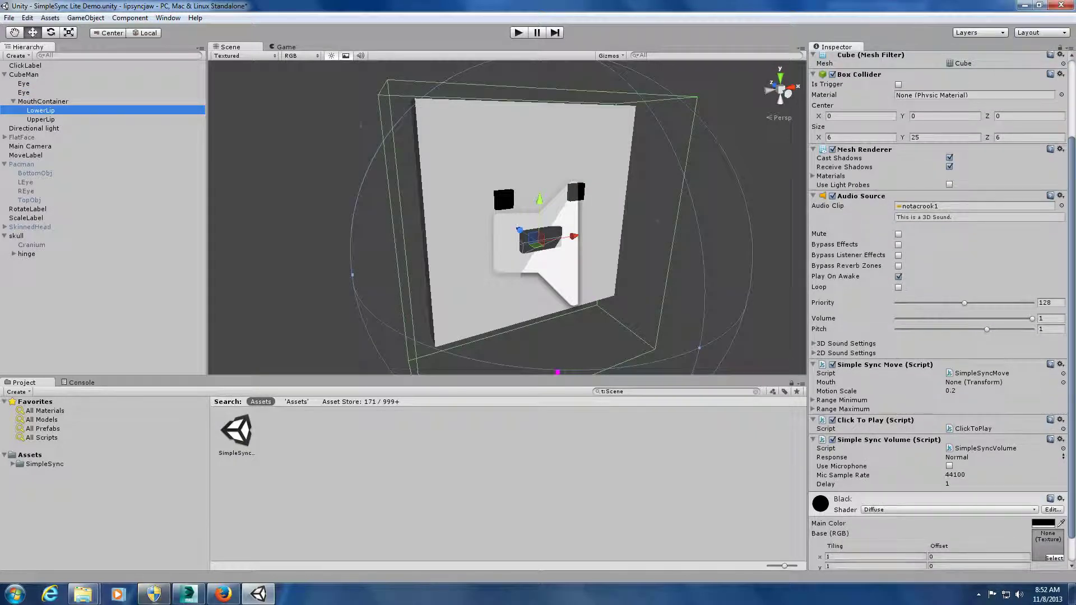
key("ctrl+p")
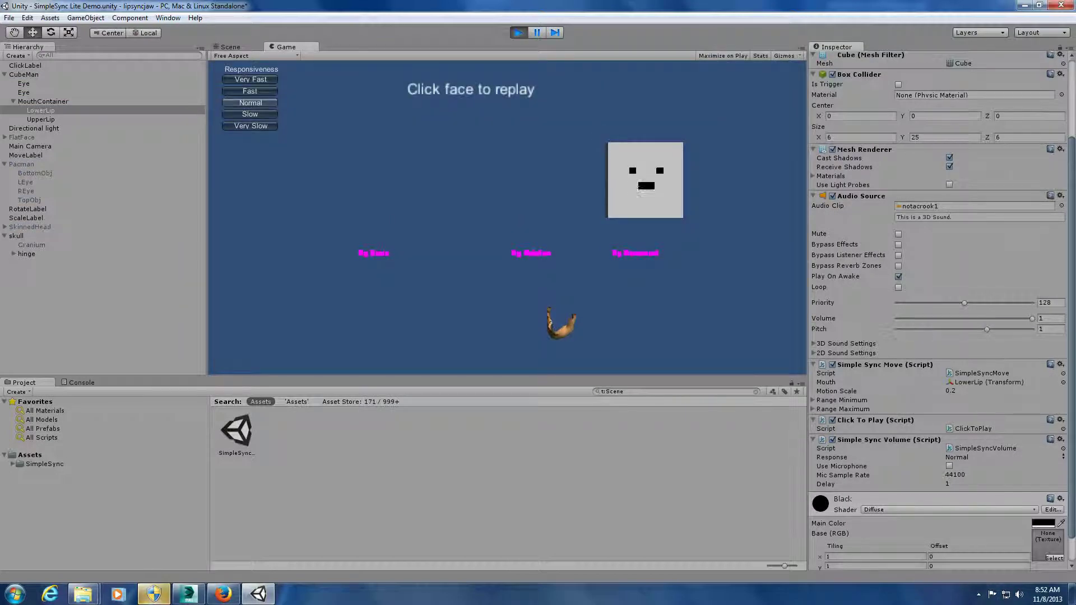
key("ctrl+p")
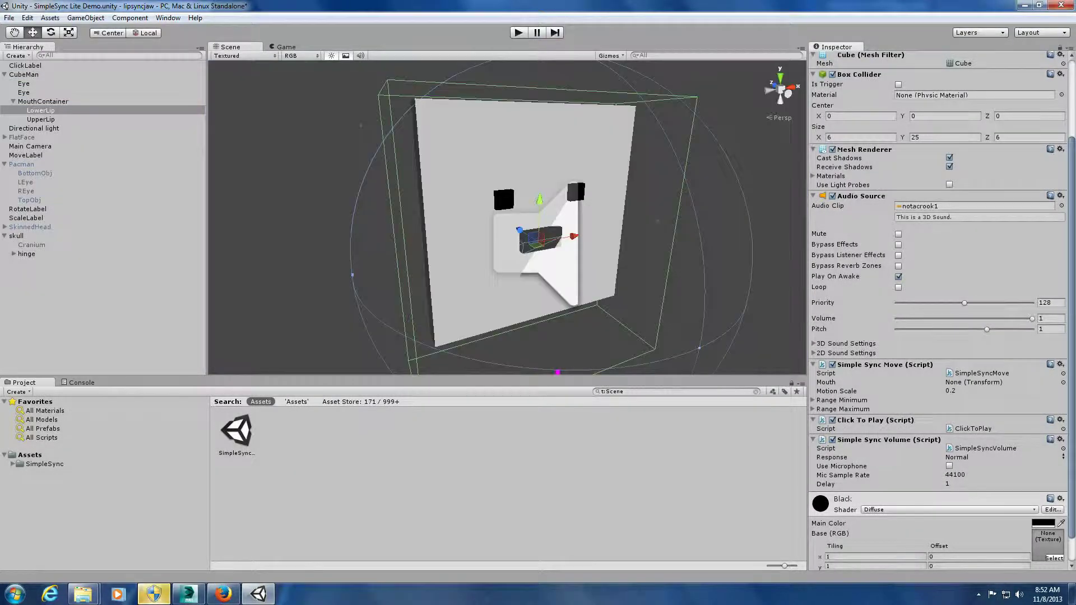
- Deactivate the skull's hinge object that holds the jaw
scroll(588, 166, "down", 12)
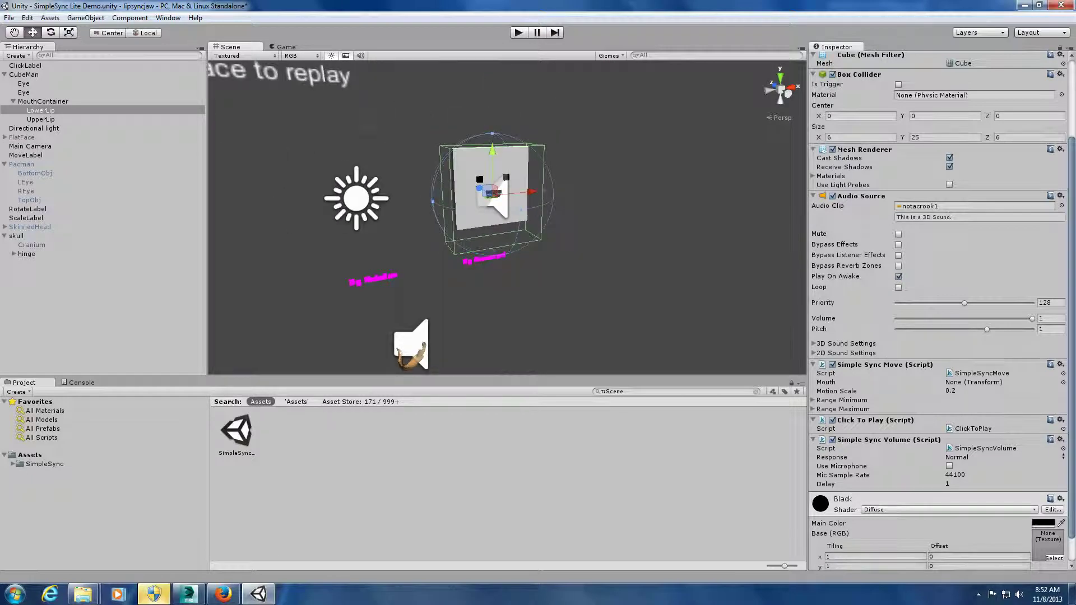
left_click(412, 351)
left_click(831, 58)
middle_click_drag(507, 217, 522, 261)
scroll(507, 217, "up", 3)
scroll(507, 217, "up", 7)
middle_click_drag(507, 218, 512, 199)
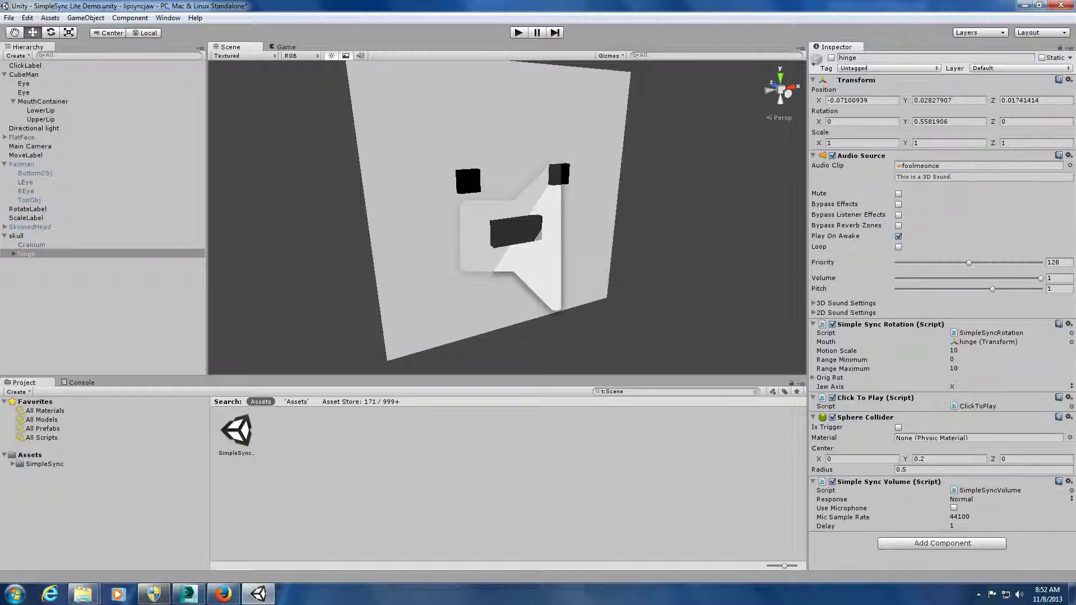
- Collapse the hinge's Sphere Collider and set the Motion Scale of its Simple Sync Rotation to 50
left_click(813, 417)
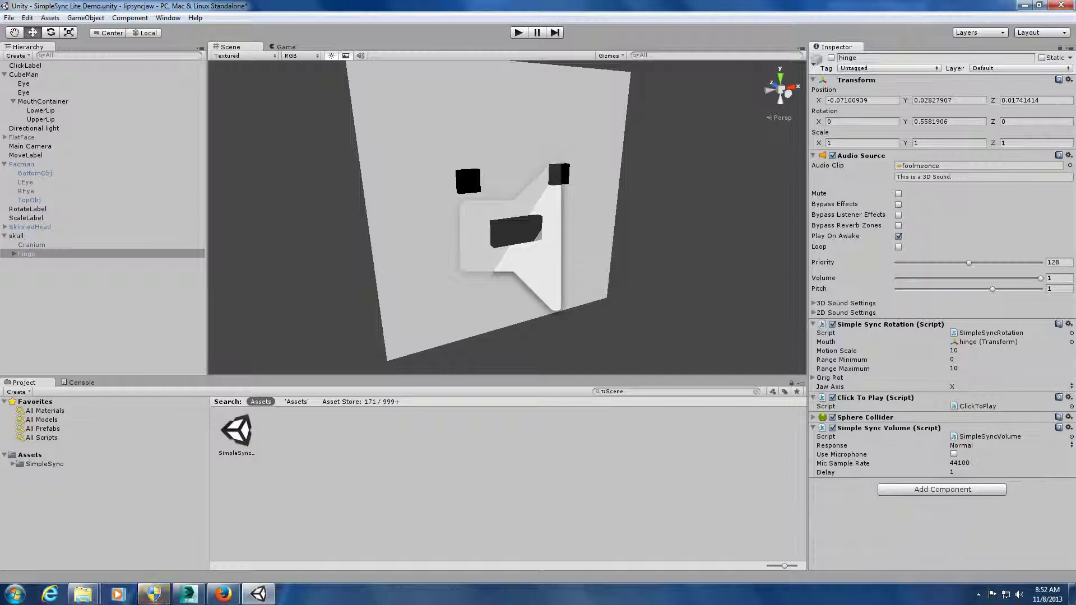
left_click(965, 350)
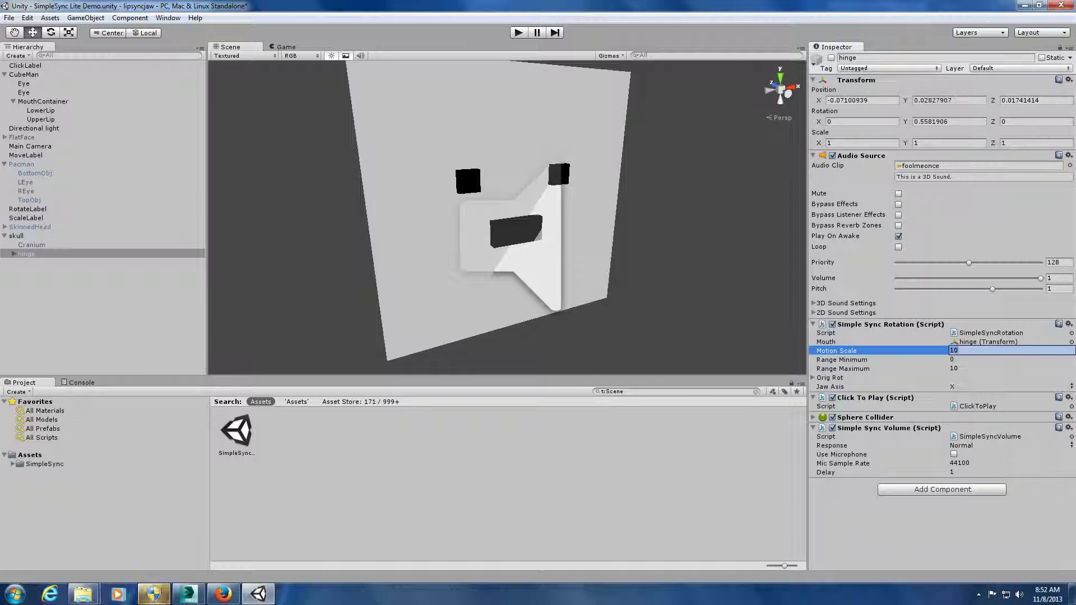
type("50")
key("Return")
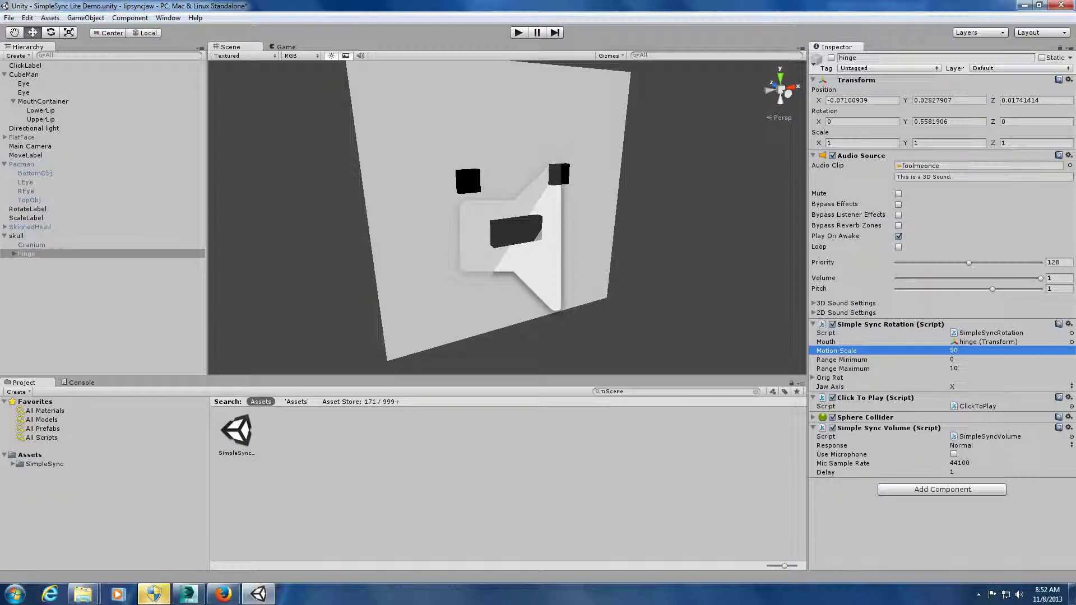
- Test-play the scene once more with only CubeMan's face active, and deactivate CubeMan
key("ctrl+p")
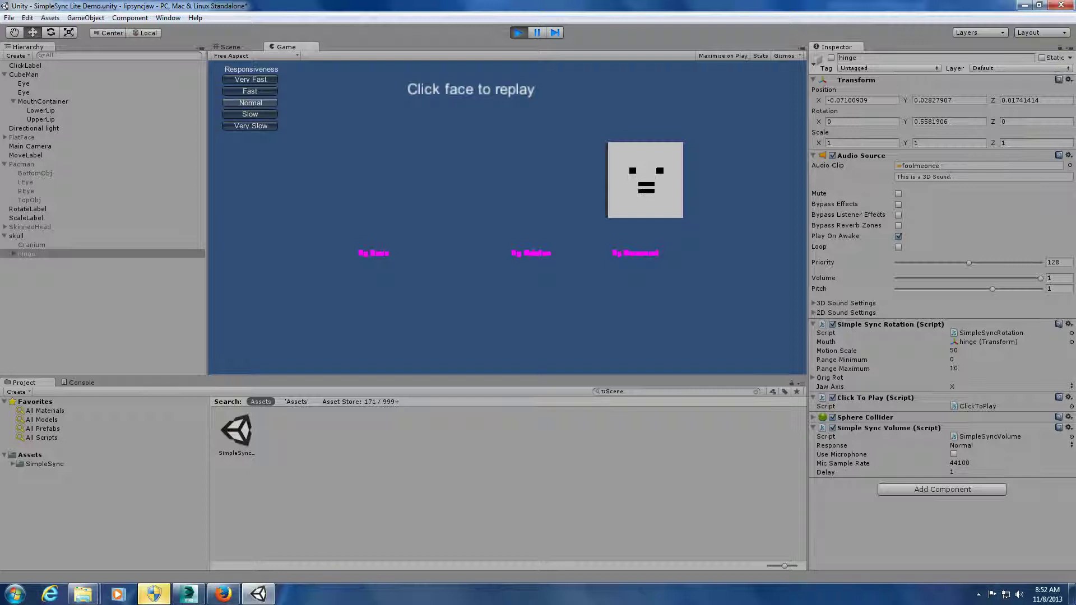
key("ctrl+p")
left_click(23, 74)
left_click(831, 58)
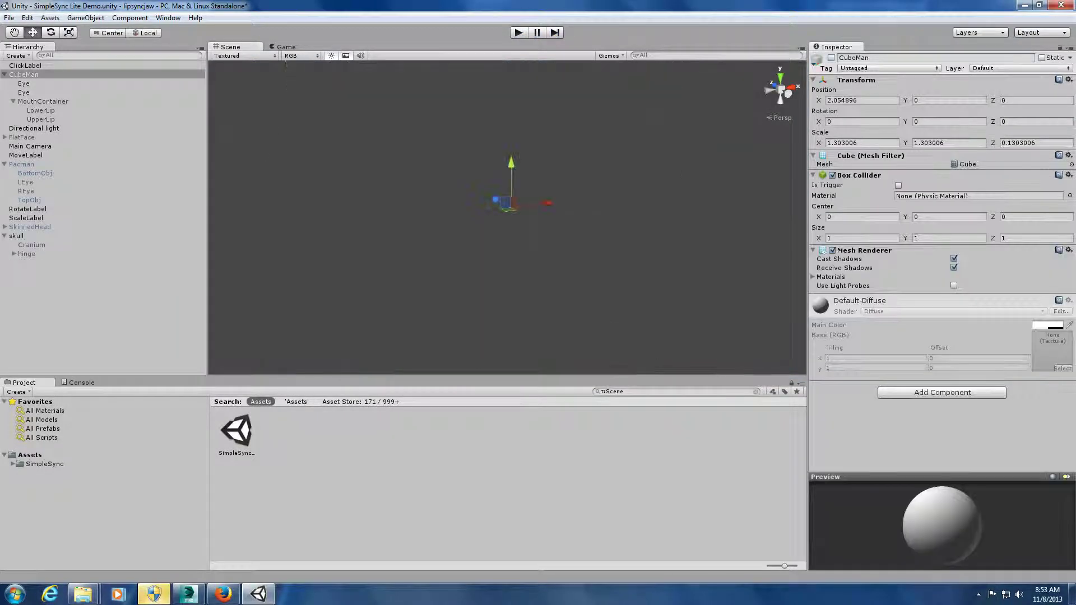
- Activate the Cranium object inside the skull and bring it into view
scroll(508, 217, "down", 7)
middle_click_drag(507, 217, 578, 248)
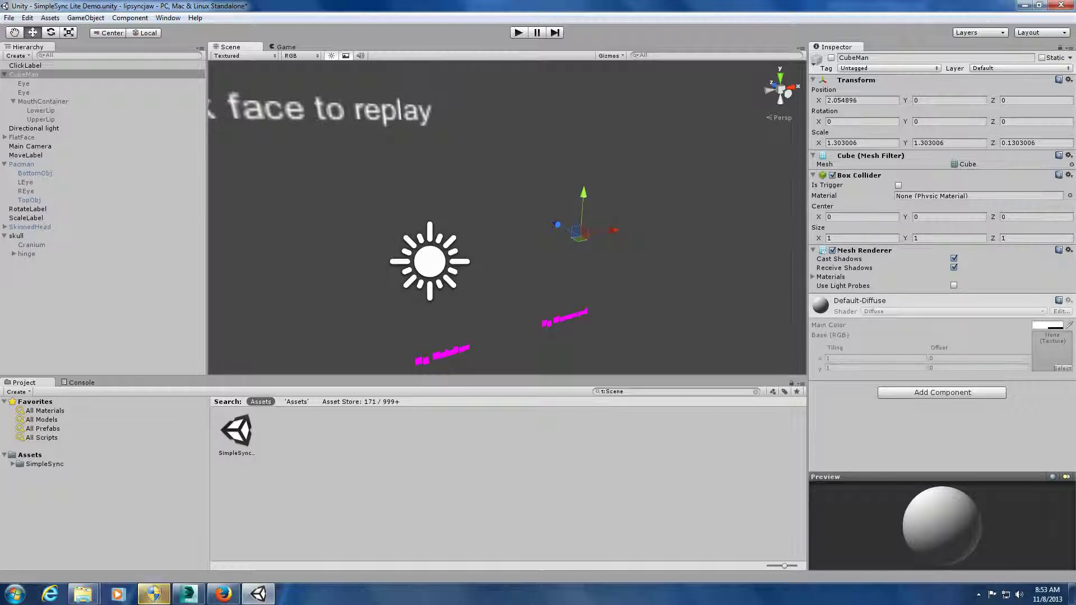
left_click(17, 236)
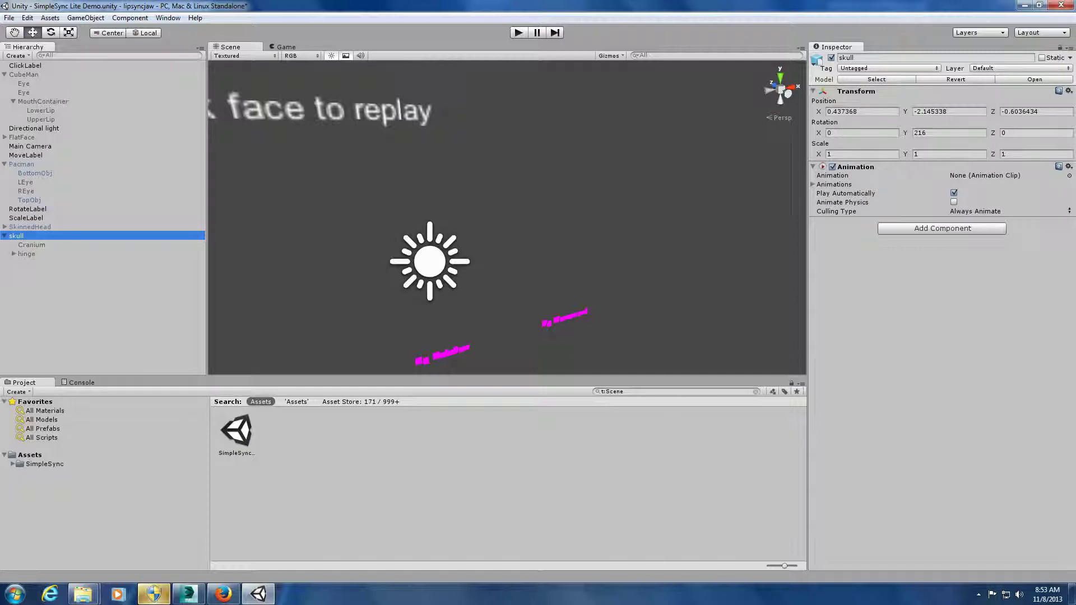
middle_click_drag(415, 269, 435, 174)
left_click(31, 245)
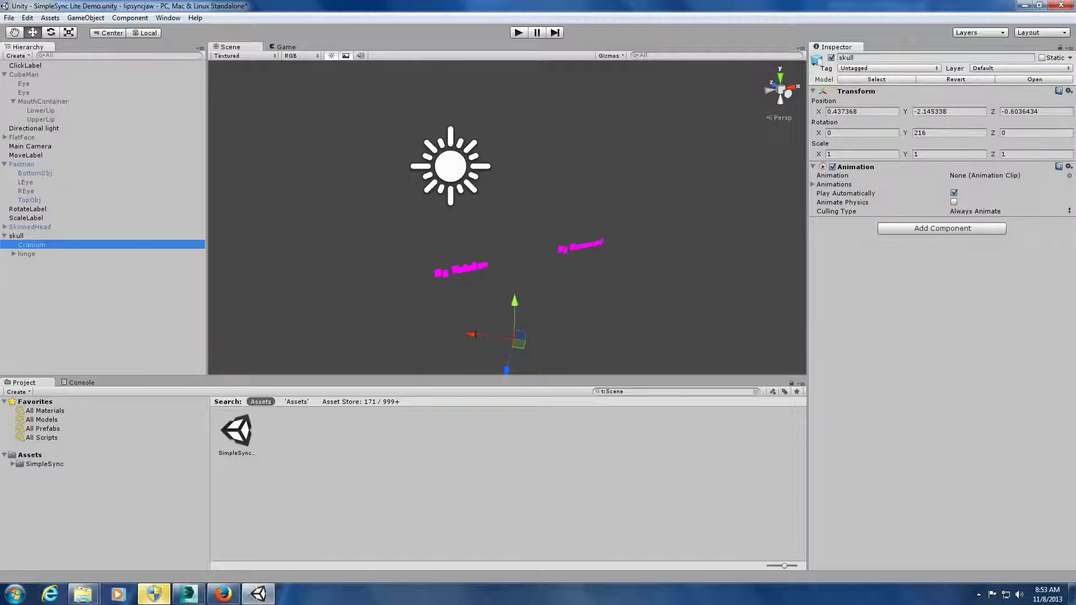
left_click(831, 58)
middle_click_drag(566, 280, 583, 167)
- Activate the skull's hinge object and frame the whole skull from the front
left_click(27, 254)
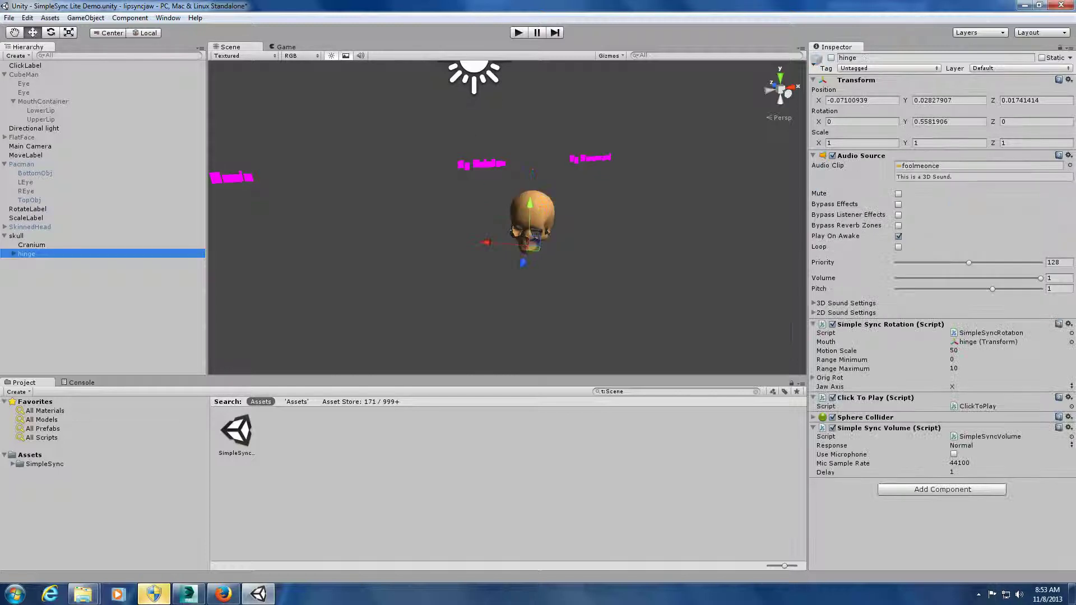
key("f")
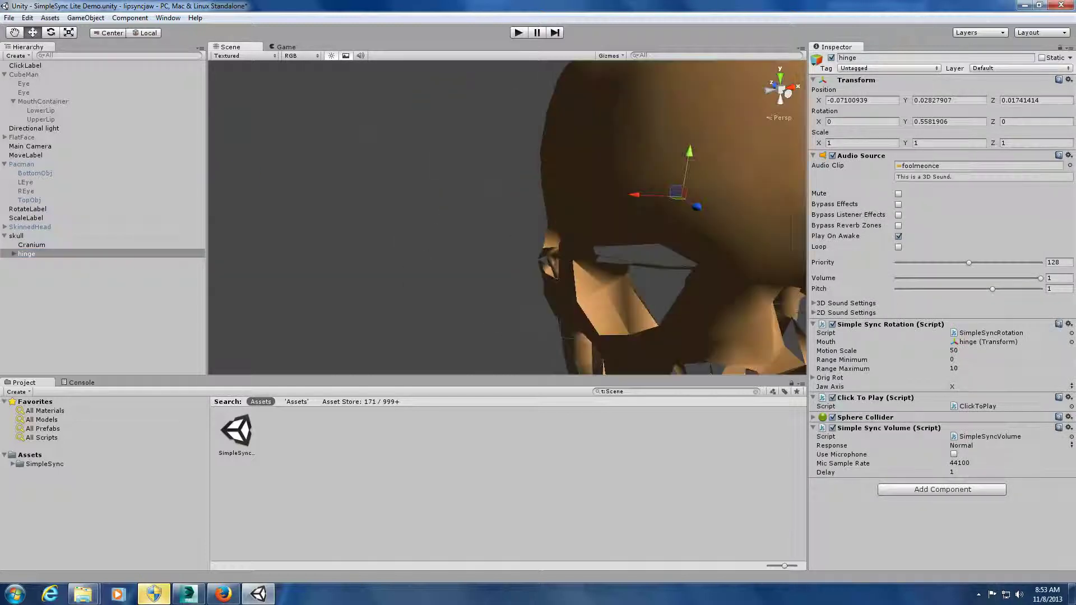
scroll(507, 218, "down", 10)
left_click_drag(560, 225, 527, 232, "alt")
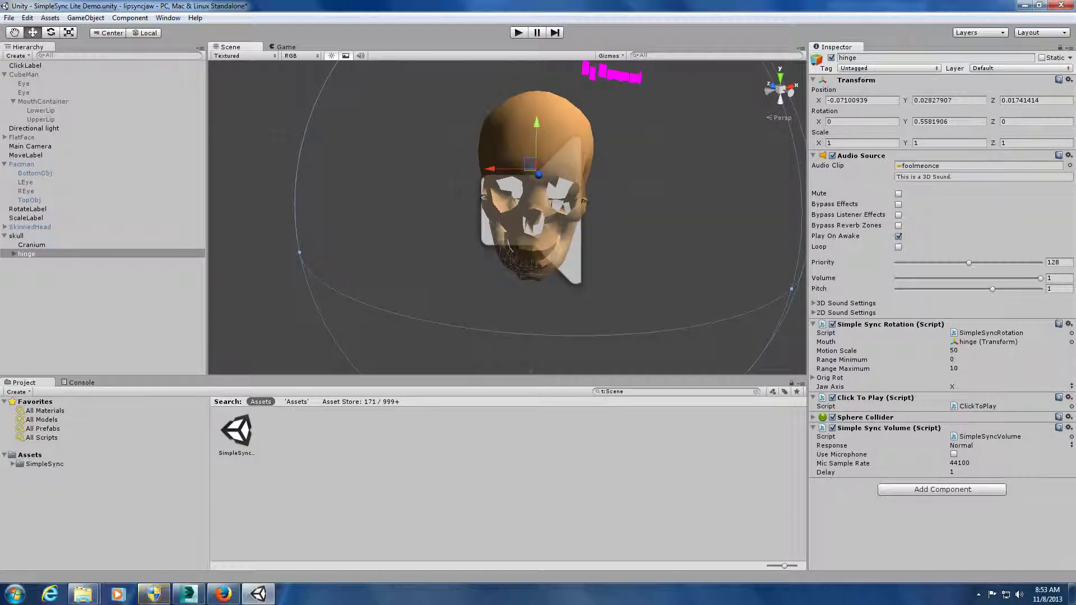
- Reduce the 3D gizmo size so the audio icon no longer covers the skull, and clear the selection
left_click(611, 56)
left_click_drag(694, 70, 669, 69)
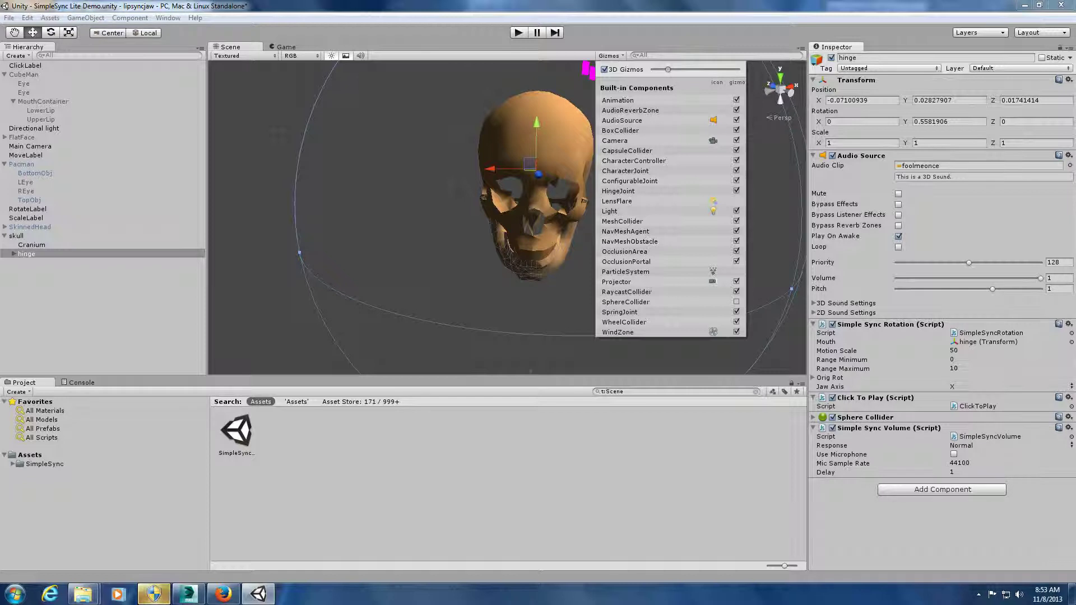
left_click(415, 185)
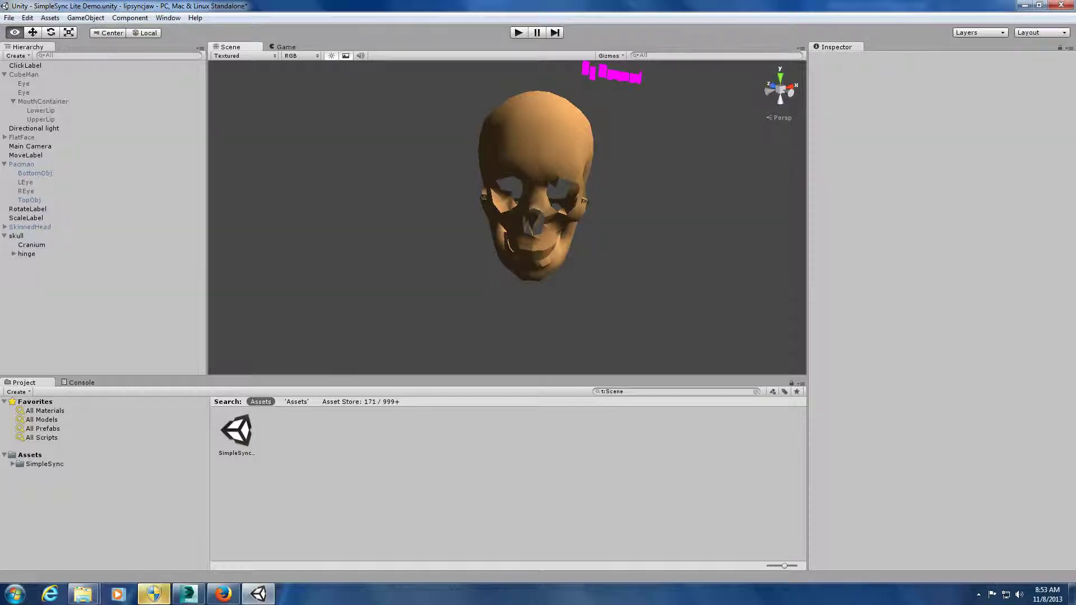
- Assign the Arial font to the Text Mesh of the RotateLabel object above the skull
middle_click_drag(415, 185, 426, 297)
scroll(423, 221, "up", 3)
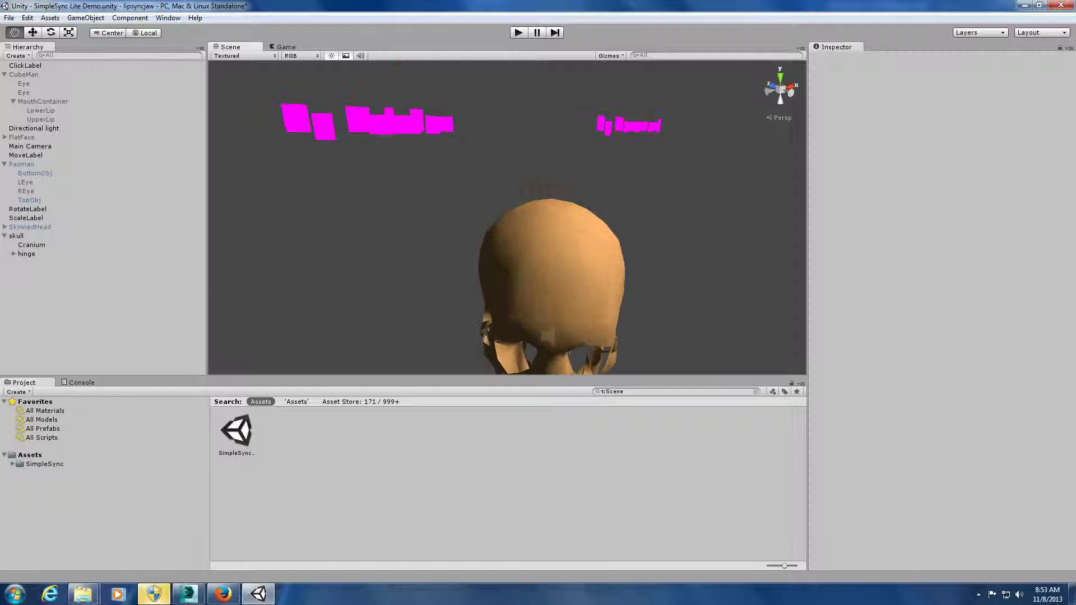
scroll(426, 297, "down", 3)
left_click(413, 135)
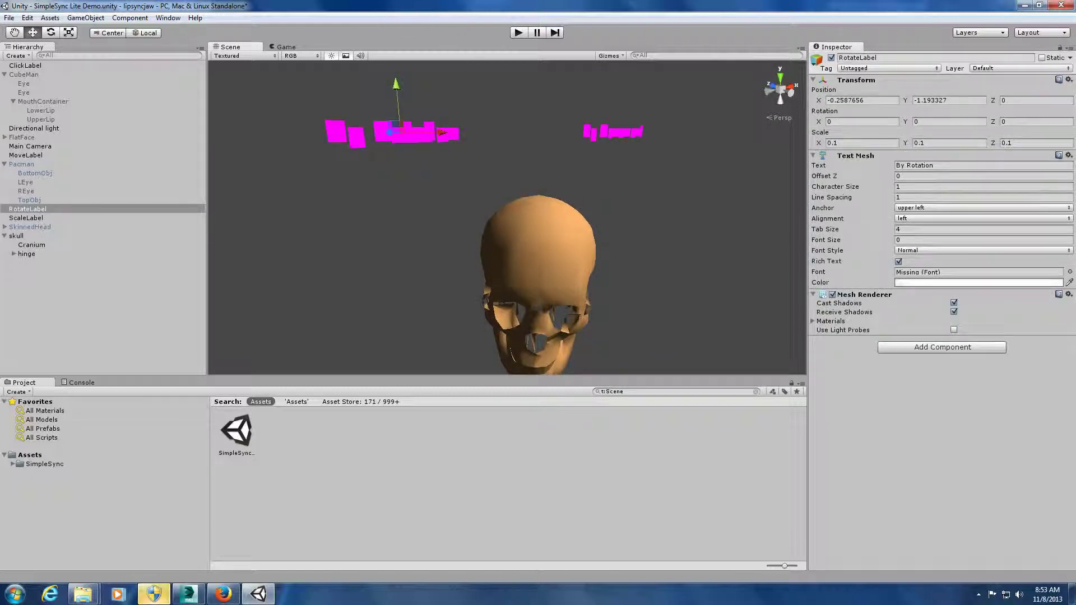
left_click(1070, 272)
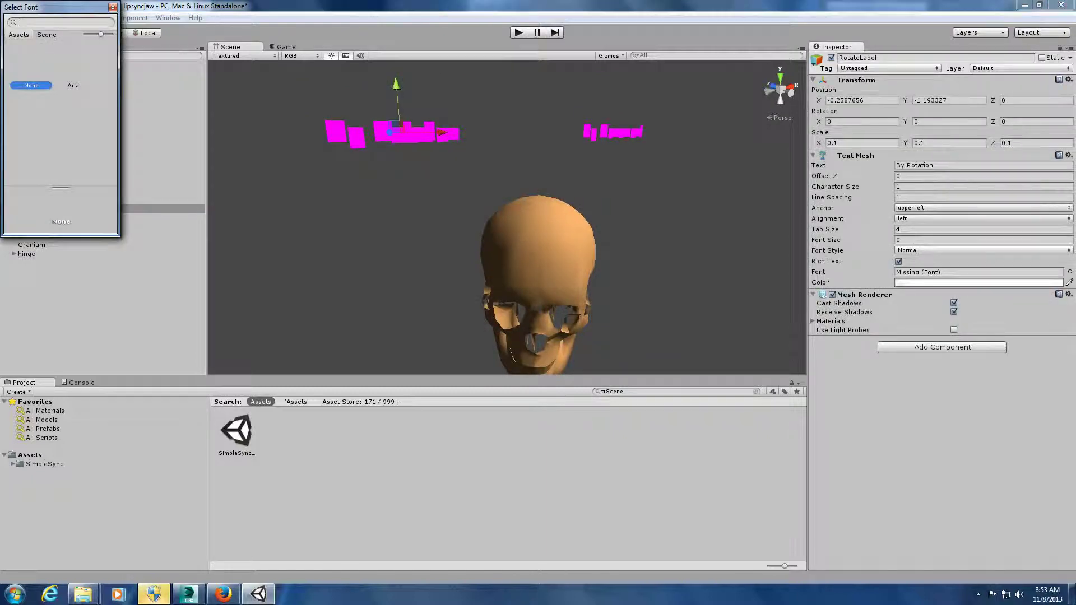
double_click(74, 85)
- Assign the Arial font to the MoveLabel object's Text Mesh
left_click(616, 133)
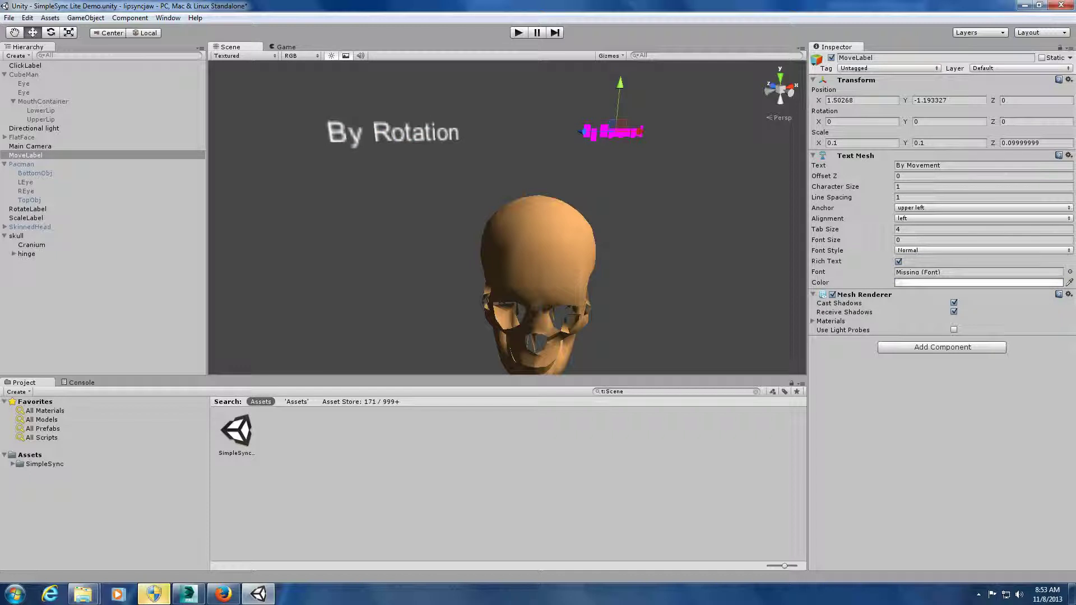
left_click(1070, 271)
double_click(74, 85)
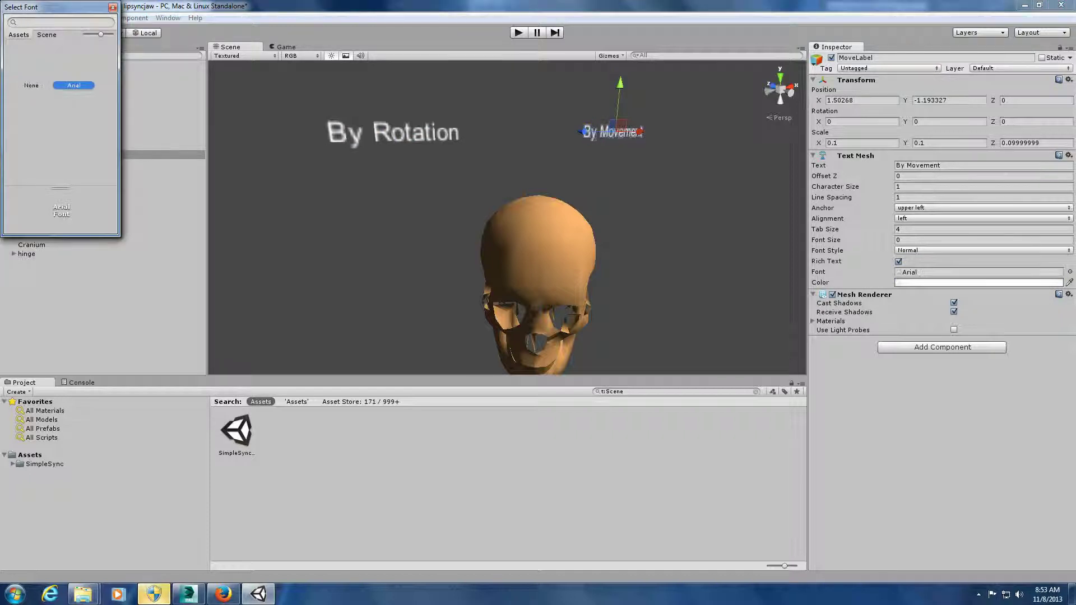
- Run the scene to check the skull's lip-sync with its audio, and stop playback
middle_click_drag(524, 258, 471, 179)
scroll(507, 210, "down", 3)
scroll(499, 157, "up", 5)
scroll(502, 252, "up", 4)
scroll(508, 217, "up", 2)
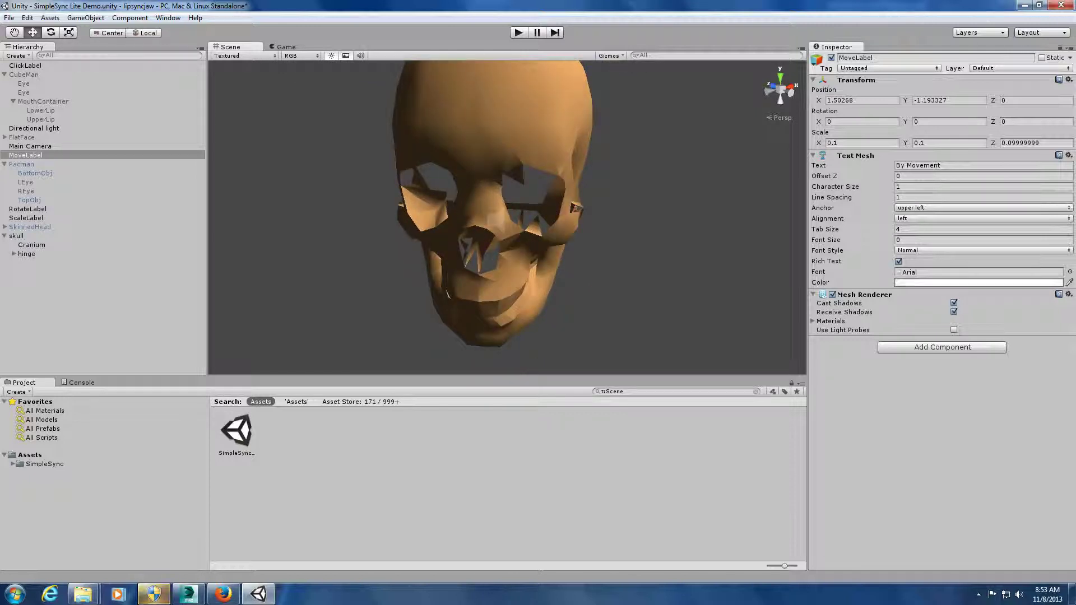
key("ctrl+p")
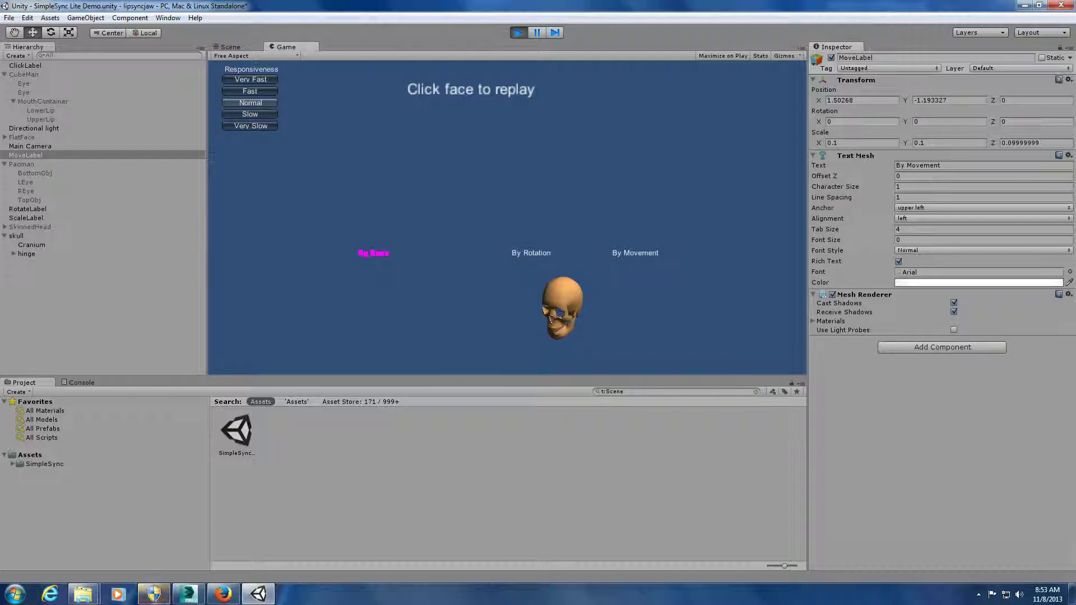
key("ctrl+p")
- Set the skull hinge's Simple Sync Rotation motion scale to 3 and test it in a short play session
left_click(489, 330)
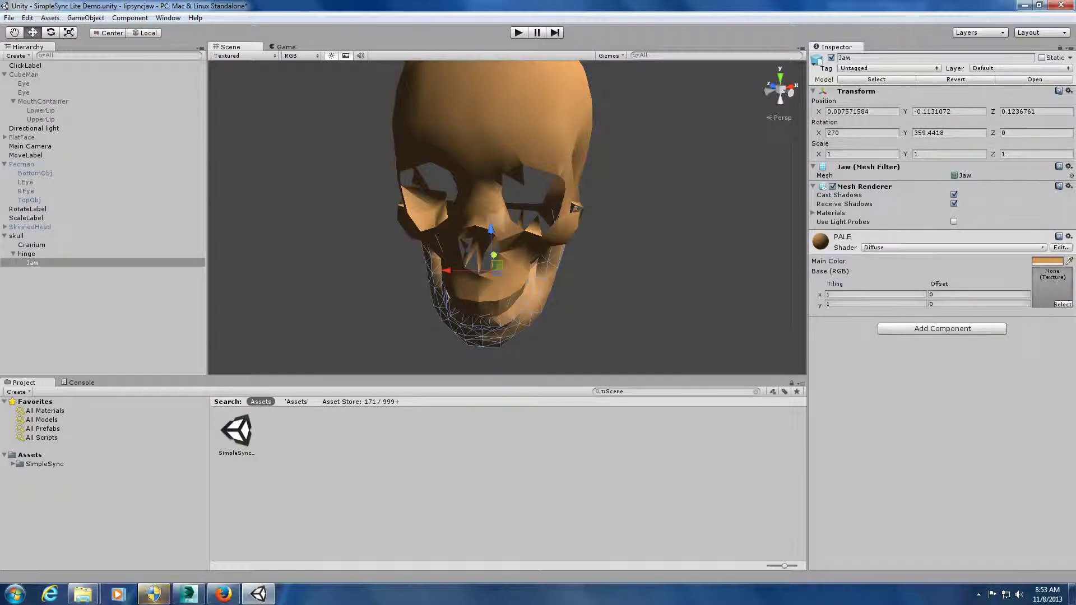
left_click(27, 254)
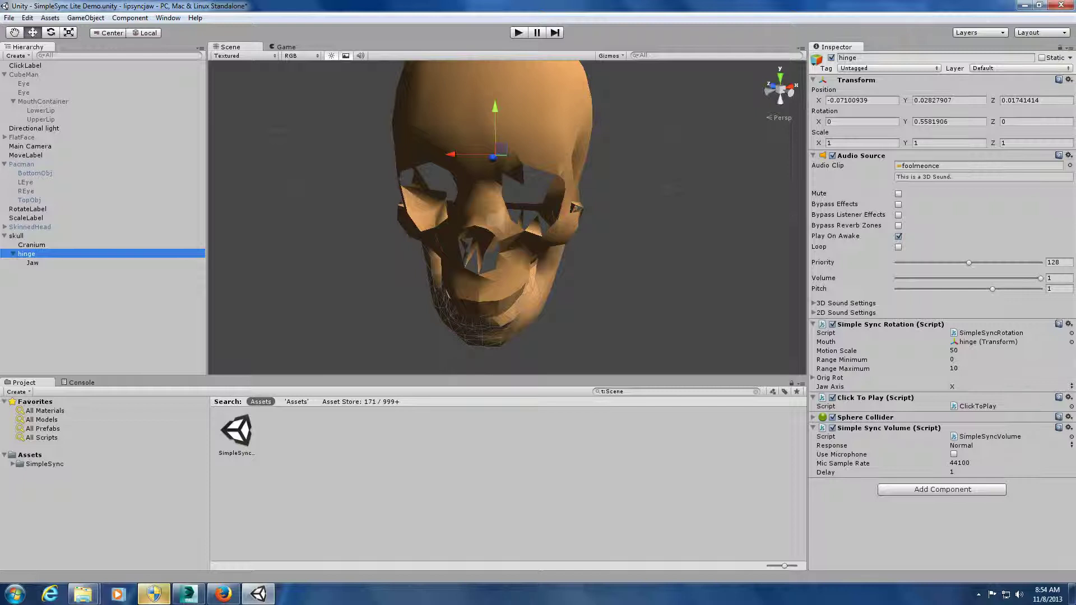
left_click(961, 351)
type("3")
key("Return")
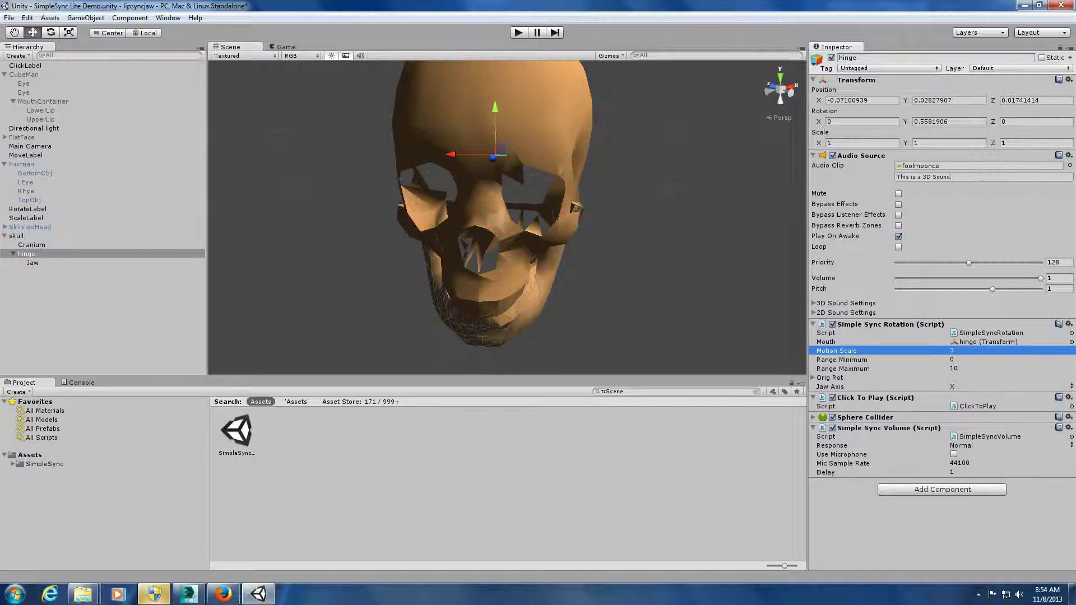
key("ctrl+p")
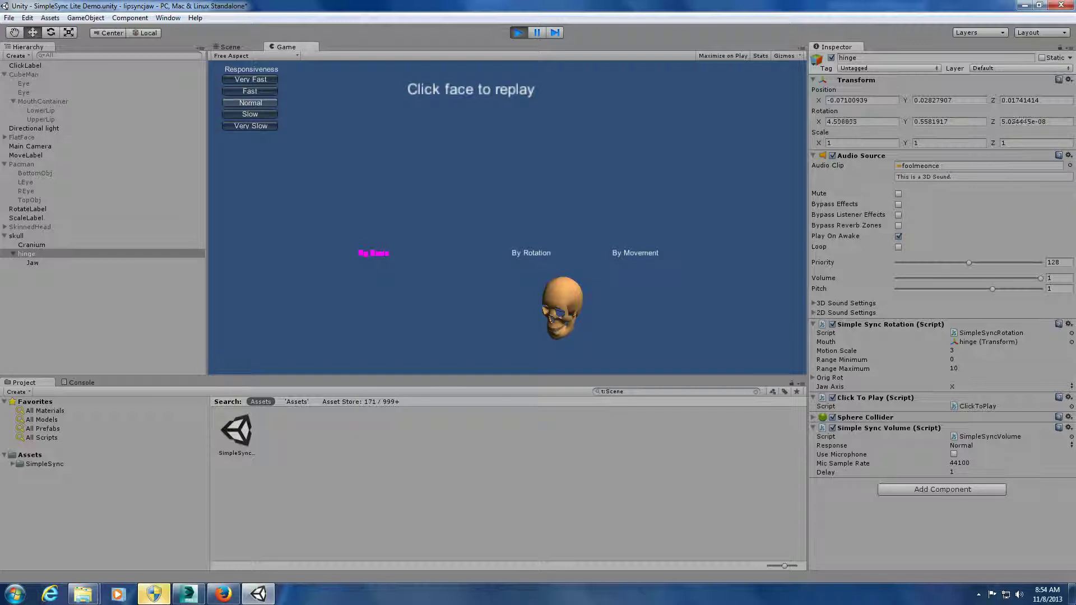
key("ctrl+p")
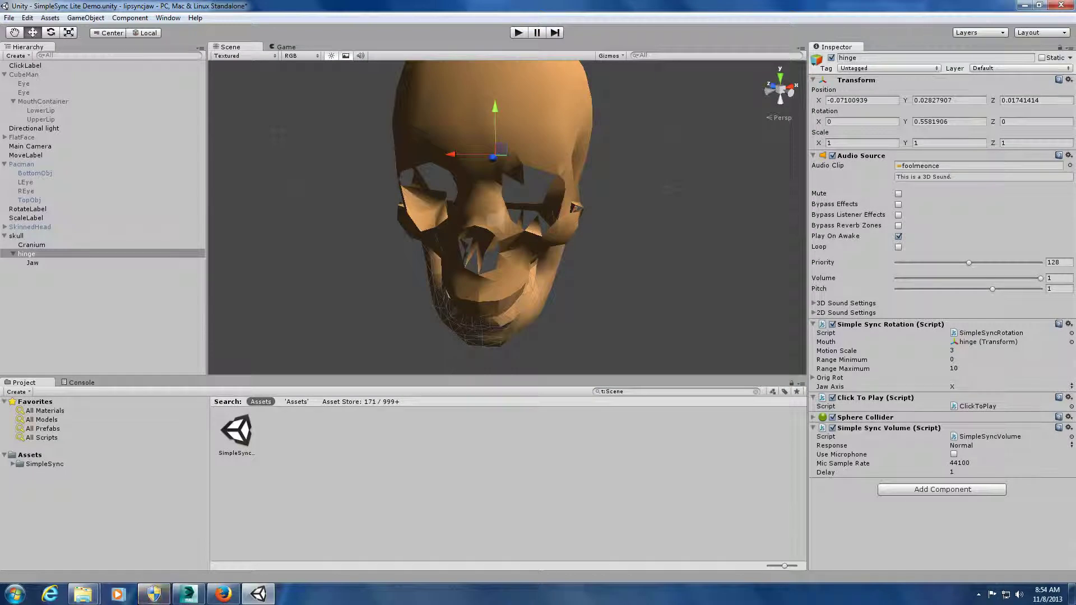
- Deactivate the skull's hinge object so that the jaw is hidden
scroll(507, 218, "down", 5)
scroll(508, 217, "up", 3)
scroll(507, 218, "down", 3)
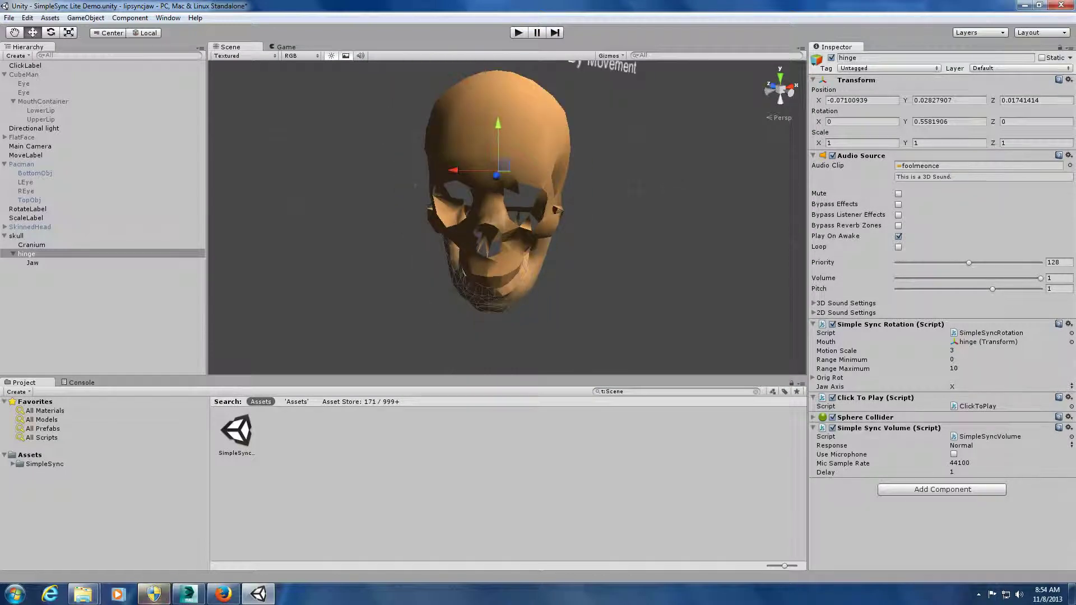
left_click(831, 58)
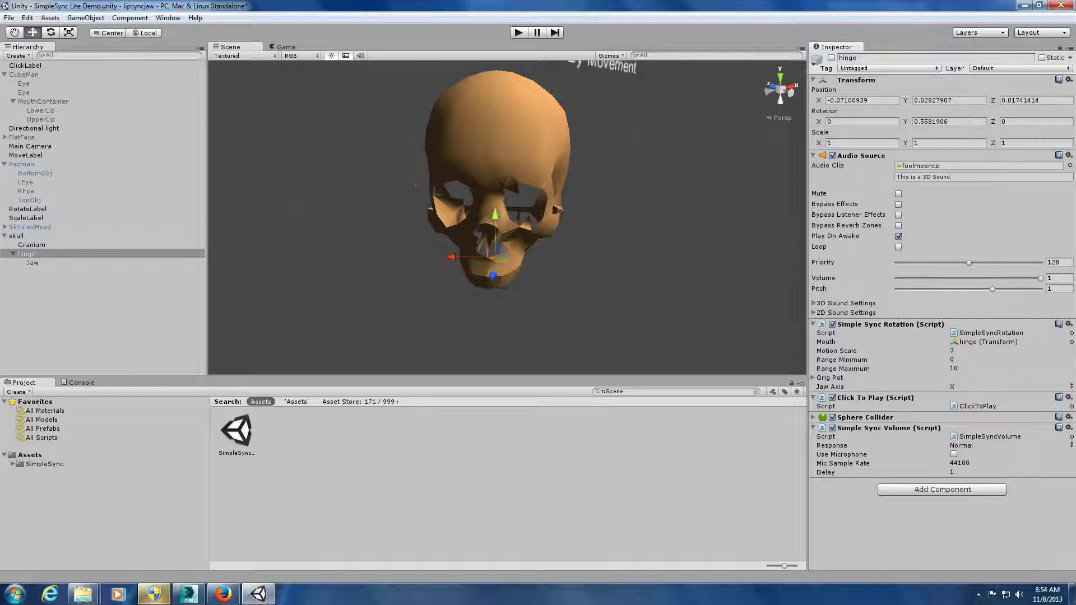
- Expand the SkinnedHead object's children and activate SkinnedHead in the scene
left_click(17, 236)
left_click(30, 227)
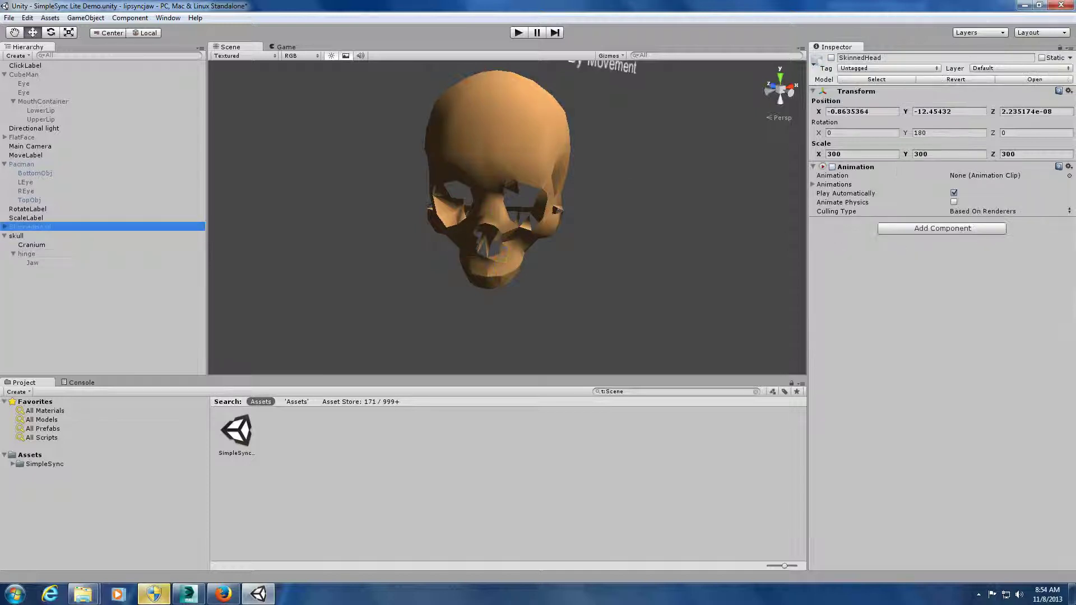
key("Right")
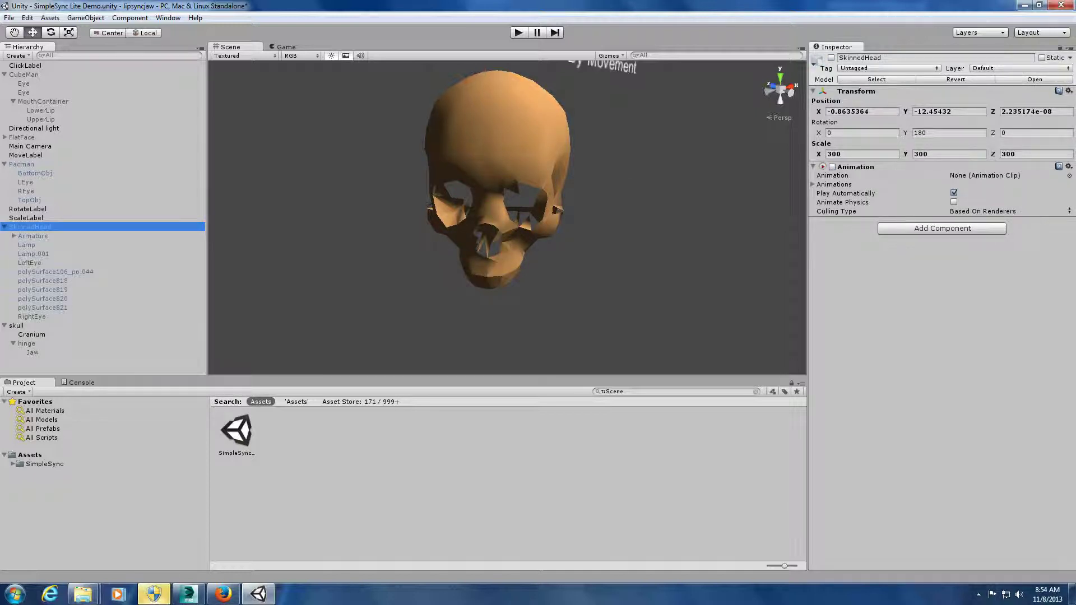
left_click(831, 58)
scroll(582, 213, "down", 5)
scroll(583, 213, "up", 1)
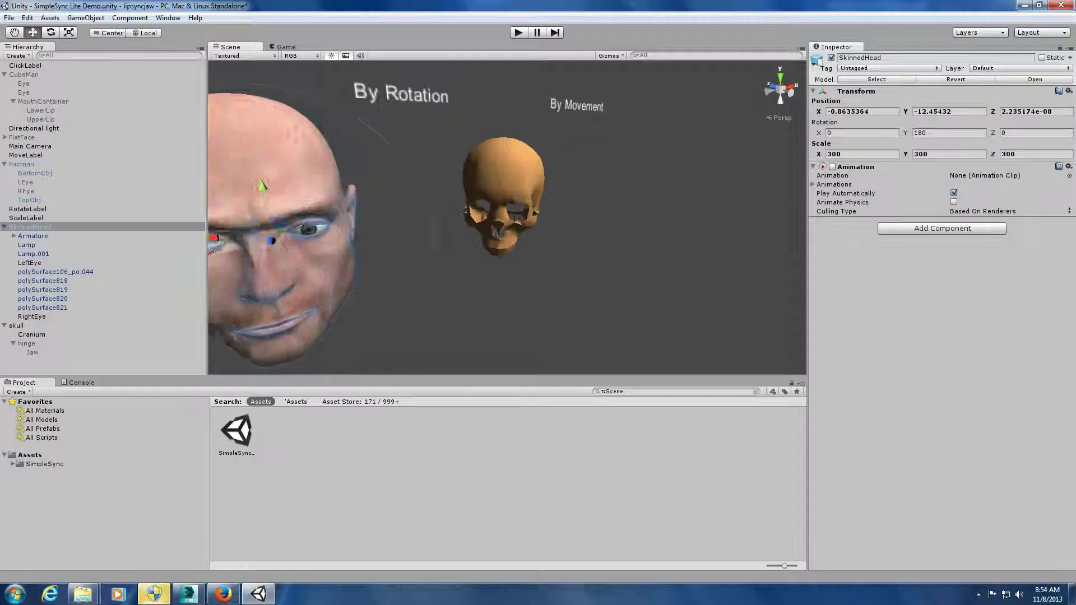
- Deactivate the skull's Cranium object so that only the skinned head is displayed
left_click(583, 213)
left_click(504, 174)
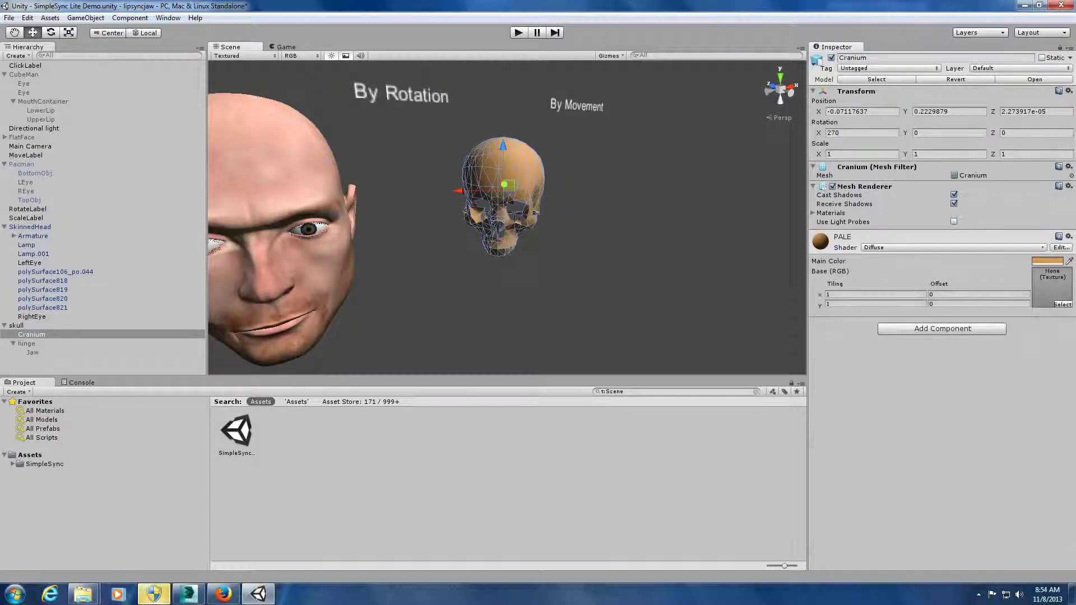
left_click(831, 57)
middle_click_drag(476, 207, 651, 173)
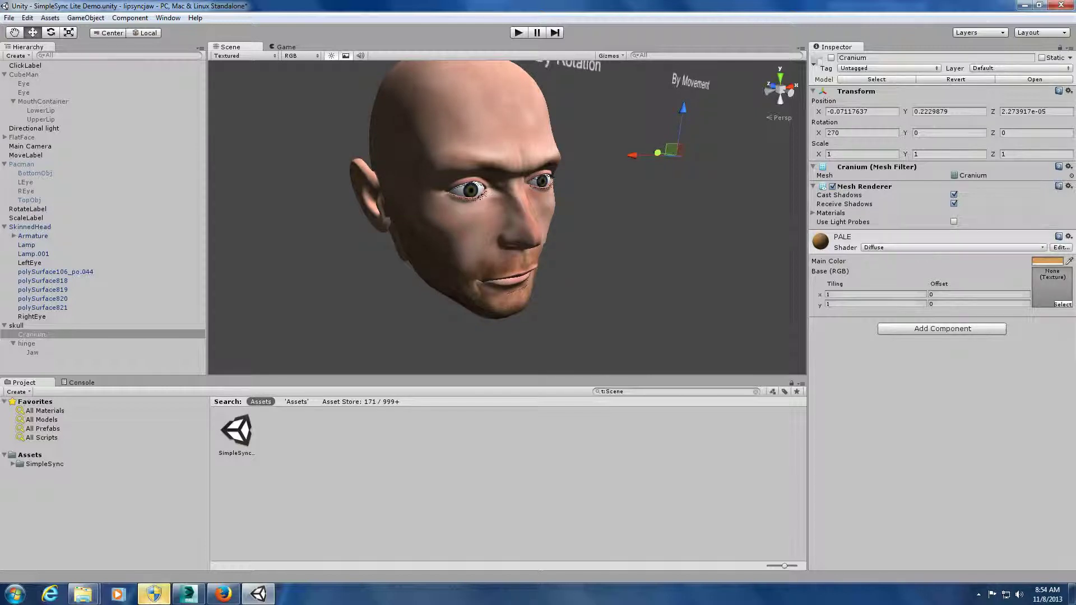
- Collapse the Pacman object's children in the scene hierarchy
left_click(23, 164)
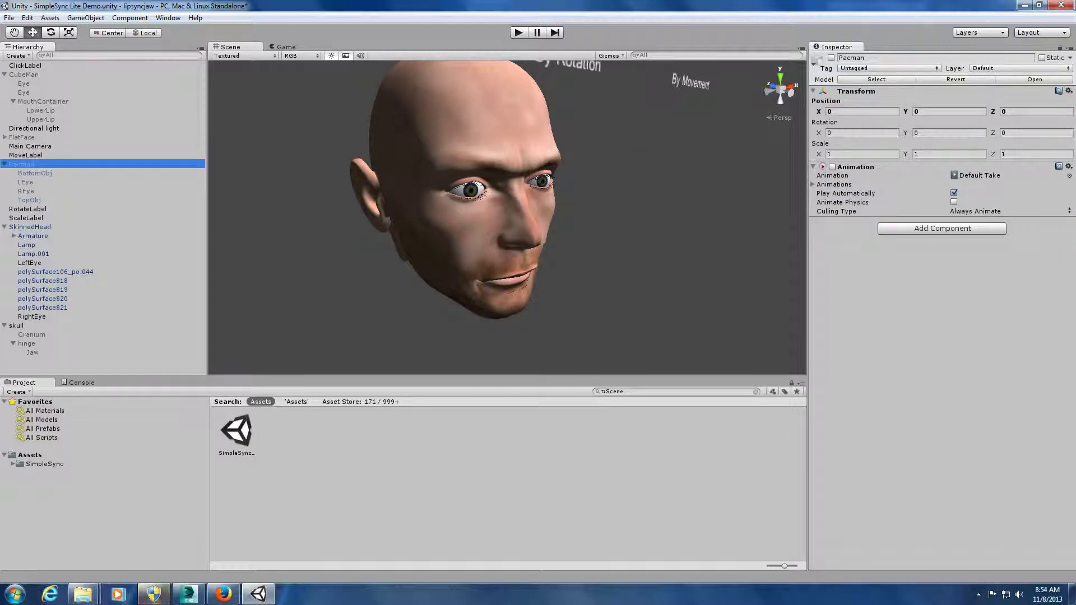
double_click(23, 165)
middle_click_drag(482, 241, 502, 140)
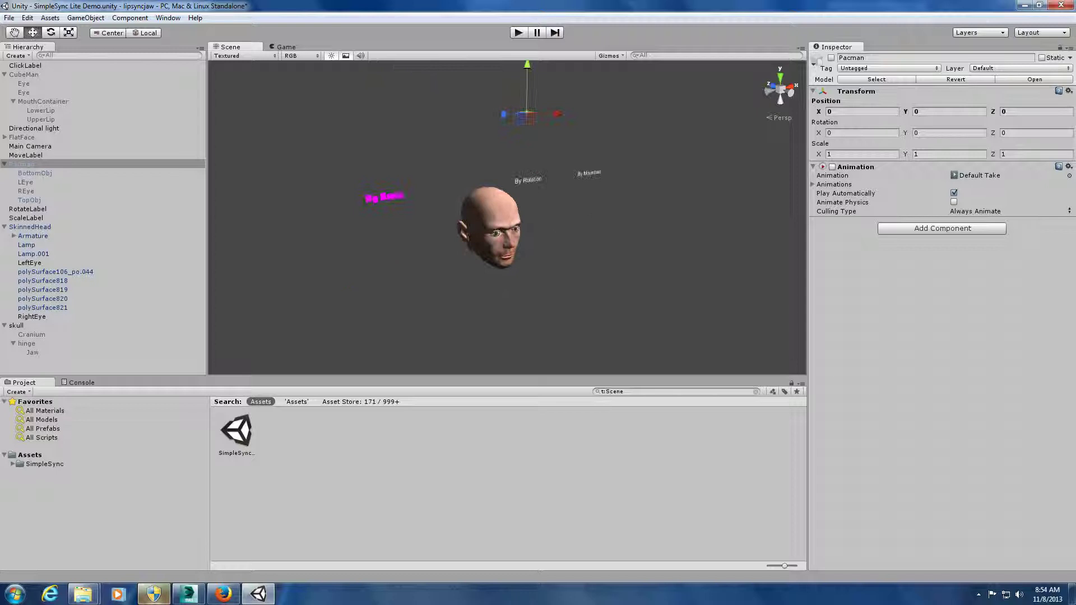
left_click(21, 163)
key("Left")
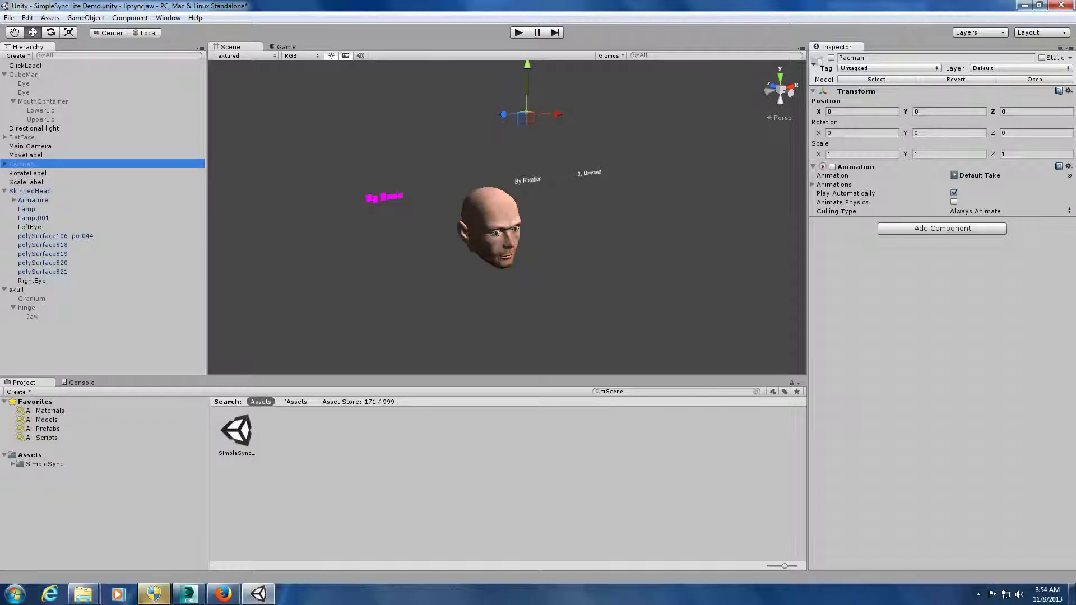
- Expand SkinnedHead's Armature through Bone, Bone.001, Bone.002 and Bone.003 to reveal the Jaw bone
left_click(29, 191)
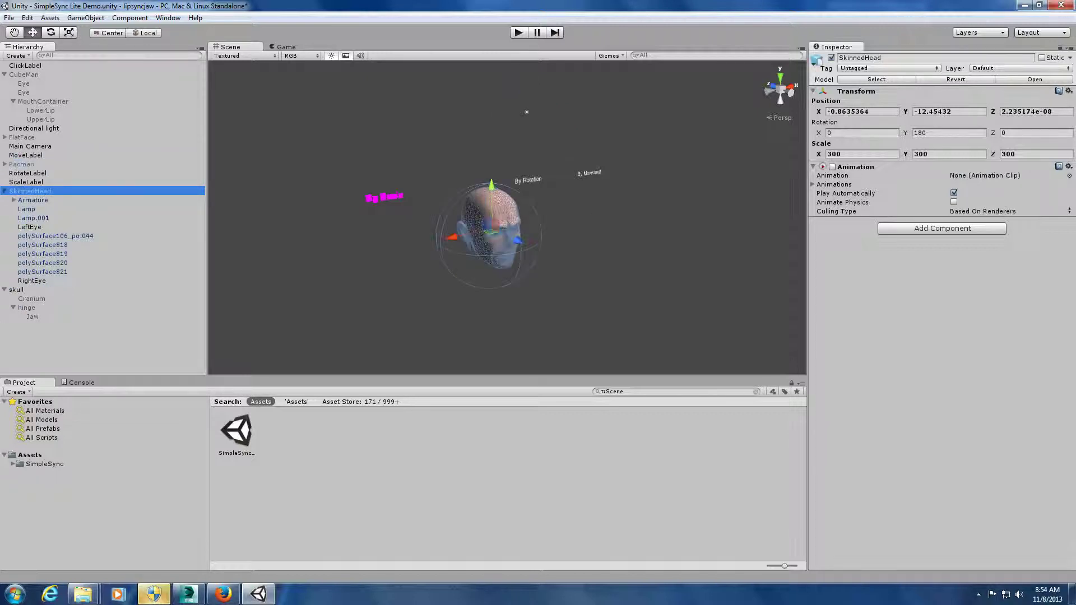
middle_click_drag(482, 236, 502, 203)
scroll(502, 203, "up", 3)
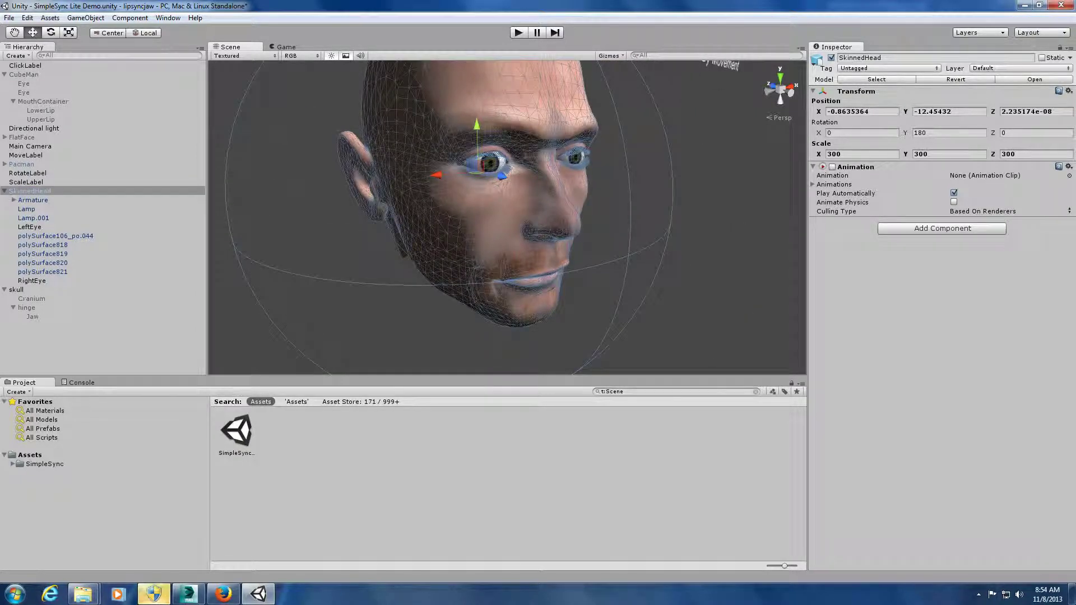
left_click(13, 200)
left_click(22, 209)
left_click(36, 209)
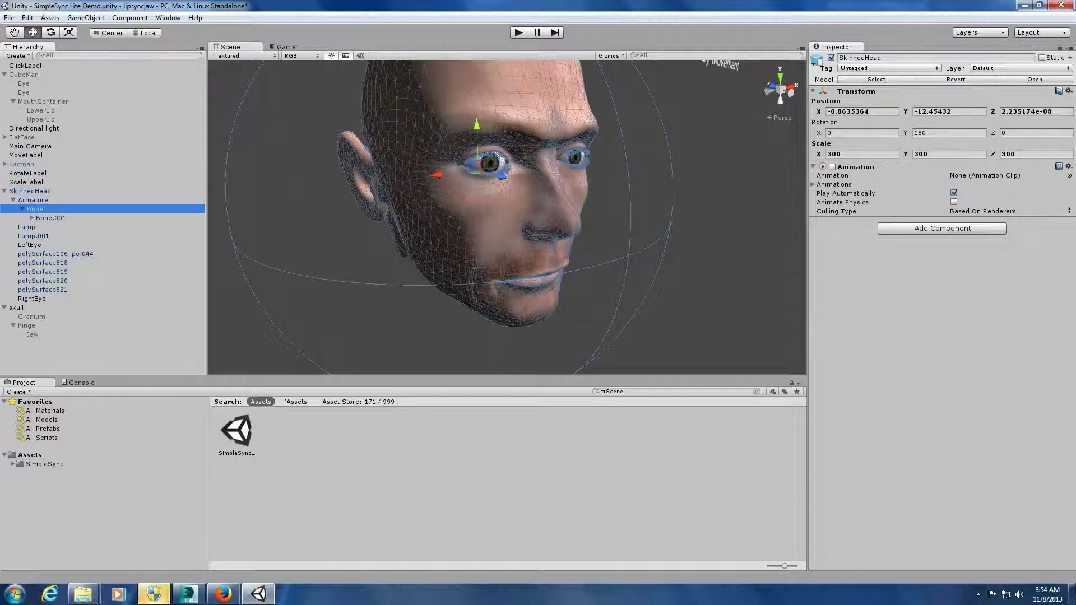
left_click(32, 218)
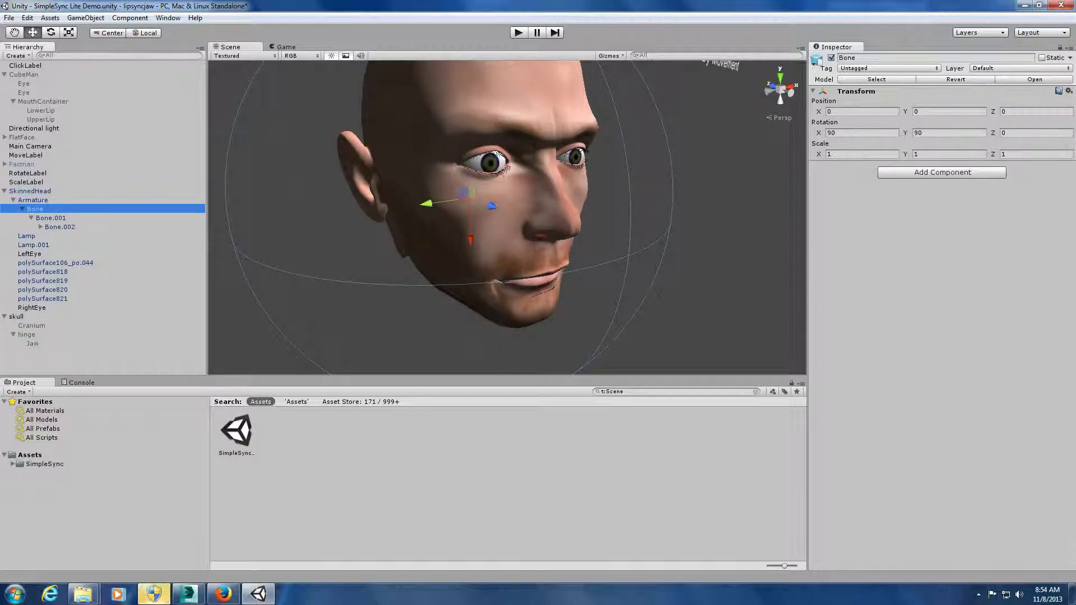
left_click(41, 227)
left_click(49, 236)
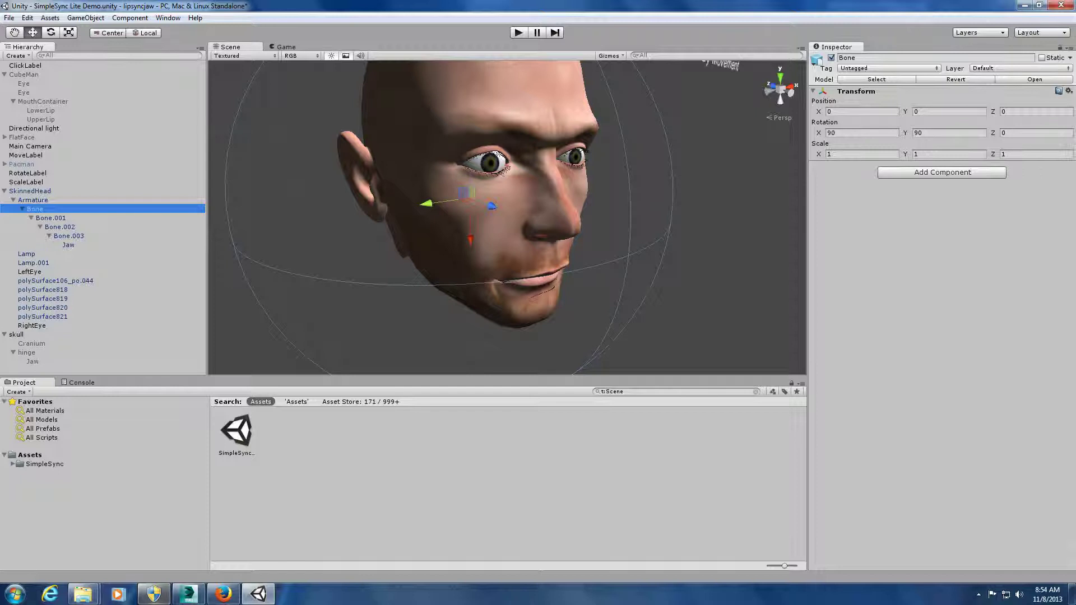
- Move SkinnedHead's Jaw bone slightly to an X position of about -0.00135 and test the lip-sync in play mode
left_click(68, 245)
left_click_drag(454, 173, 459, 181)
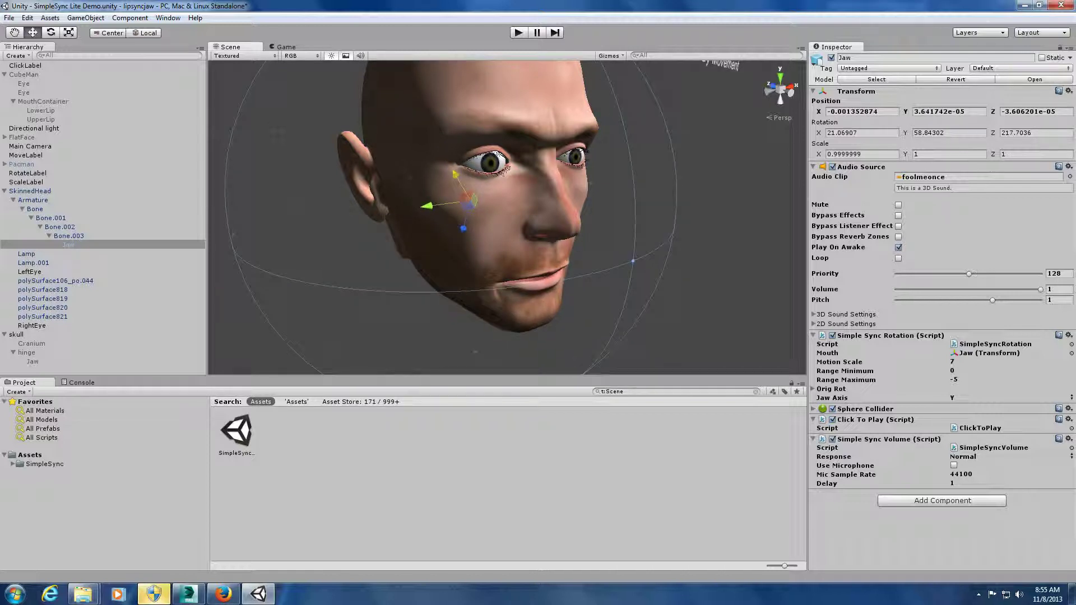
key("ctrl+p")
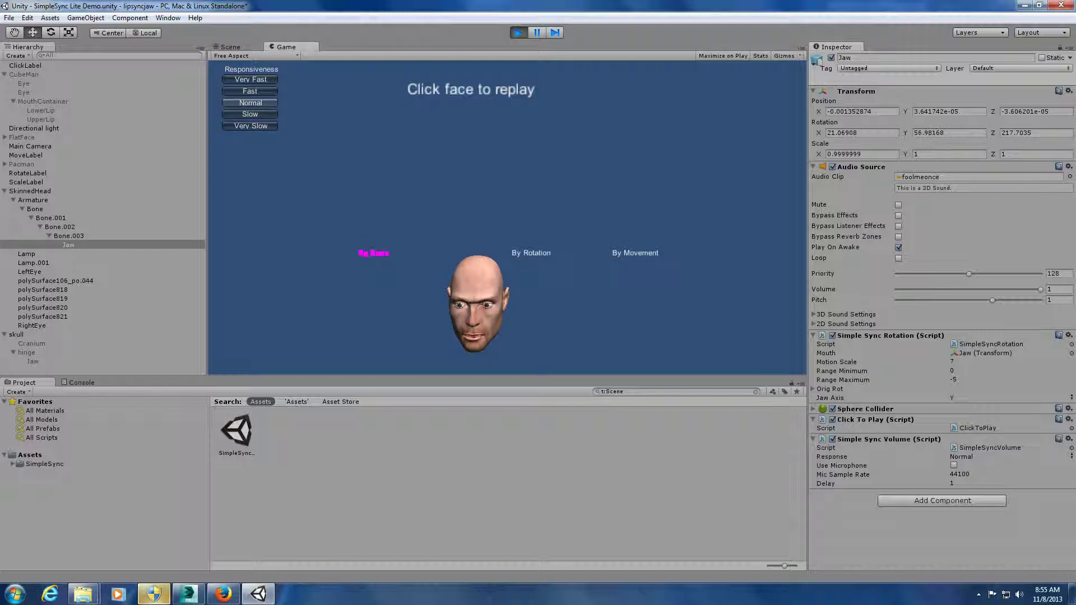
key("ctrl+p")
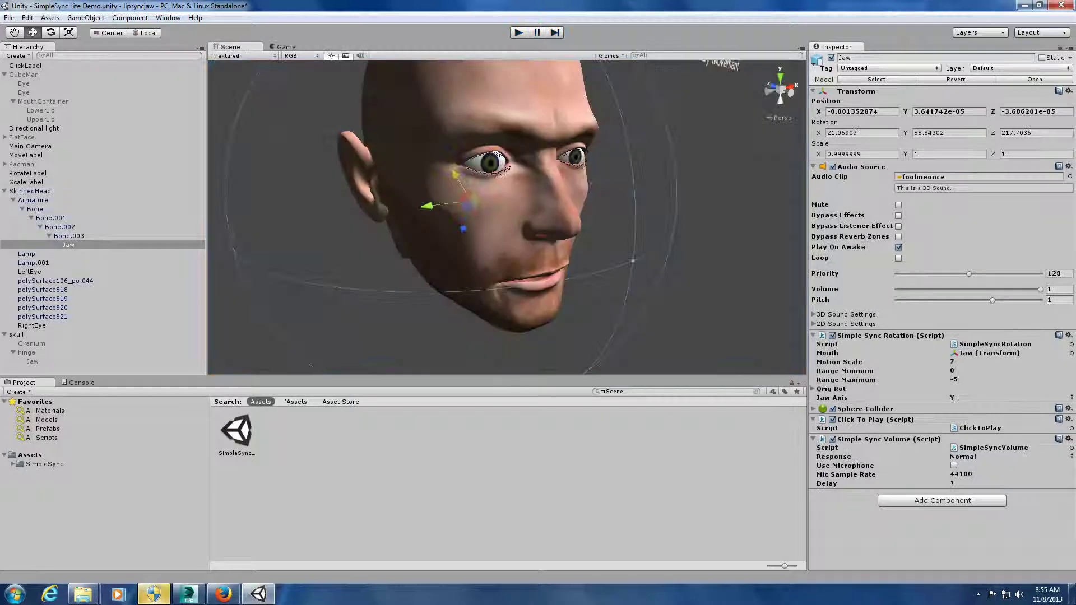
- Set the Jaw bone's Simple Sync Rotation motion scale to 20 and test the lip-sync in play mode
left_click(961, 362)
type("20")
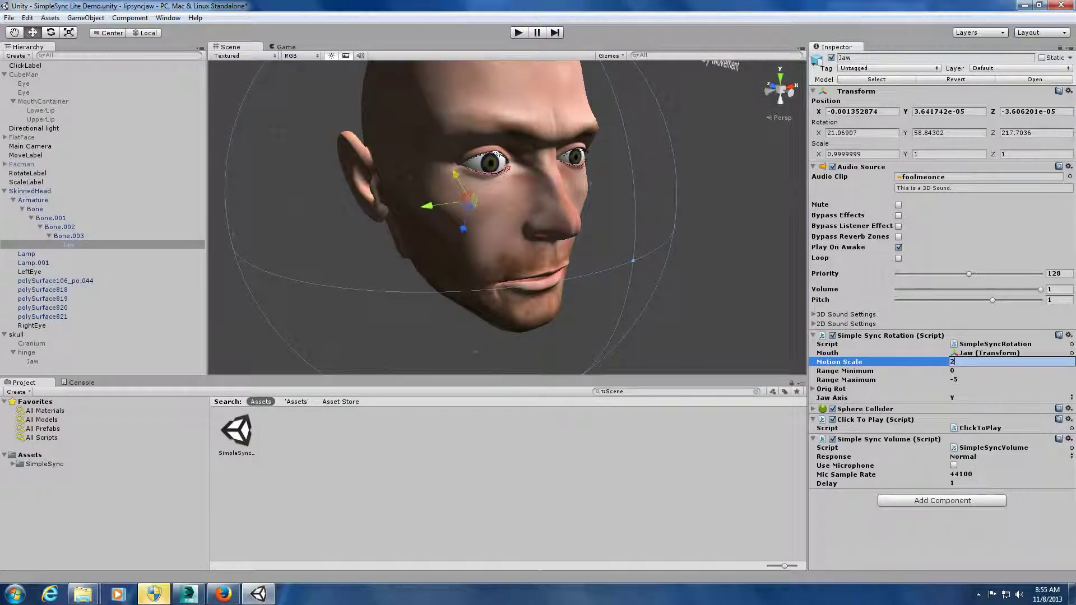
key("Return")
key("ctrl+p")
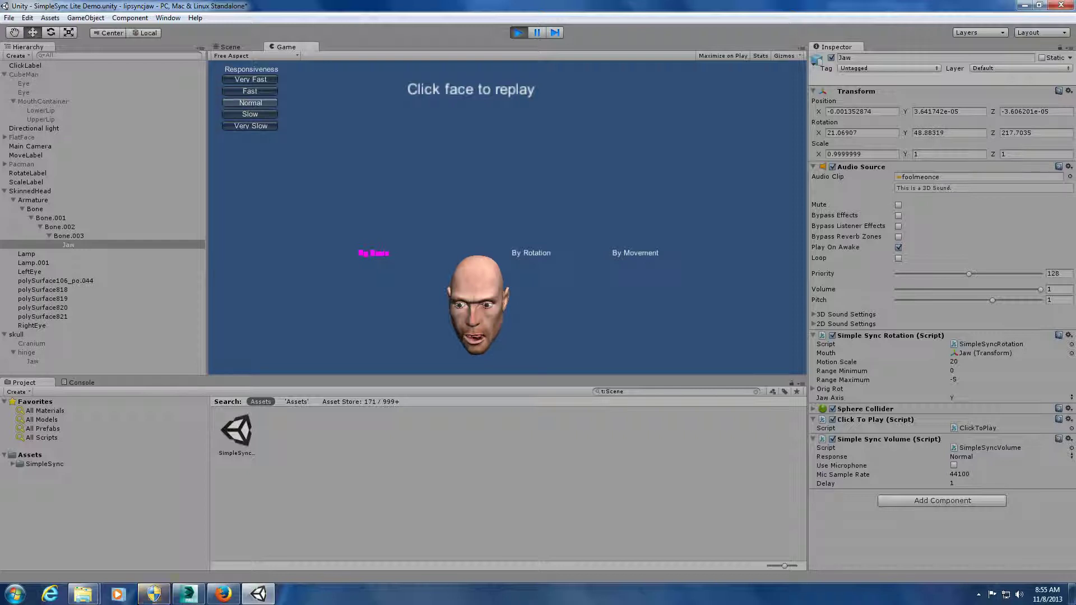
key("ctrl+p")
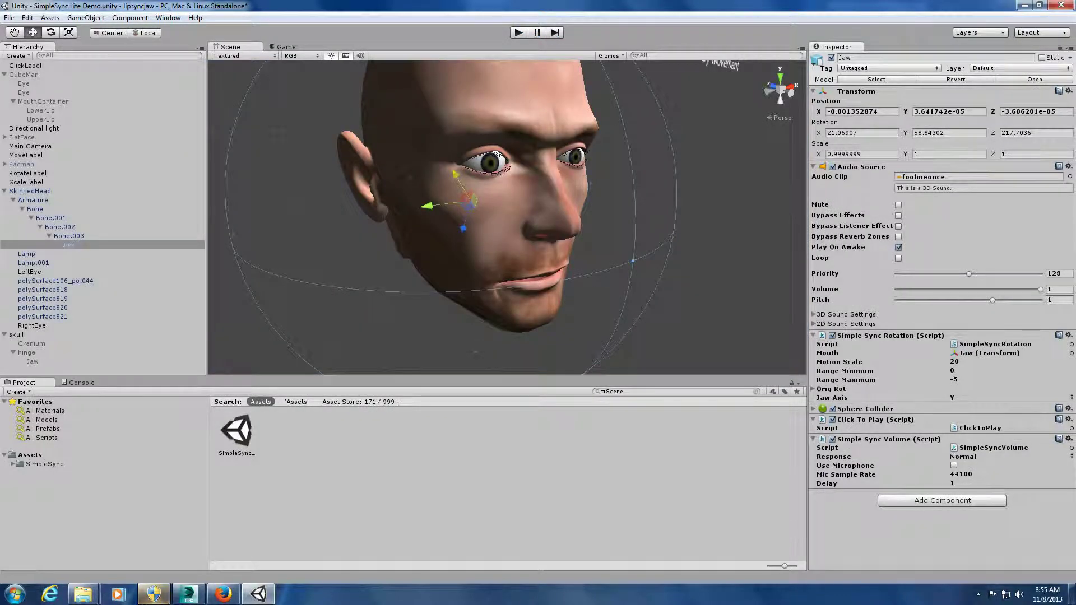
- Deactivate the SkinnedHead object to hide the head, and reactivate it
left_click(30, 191)
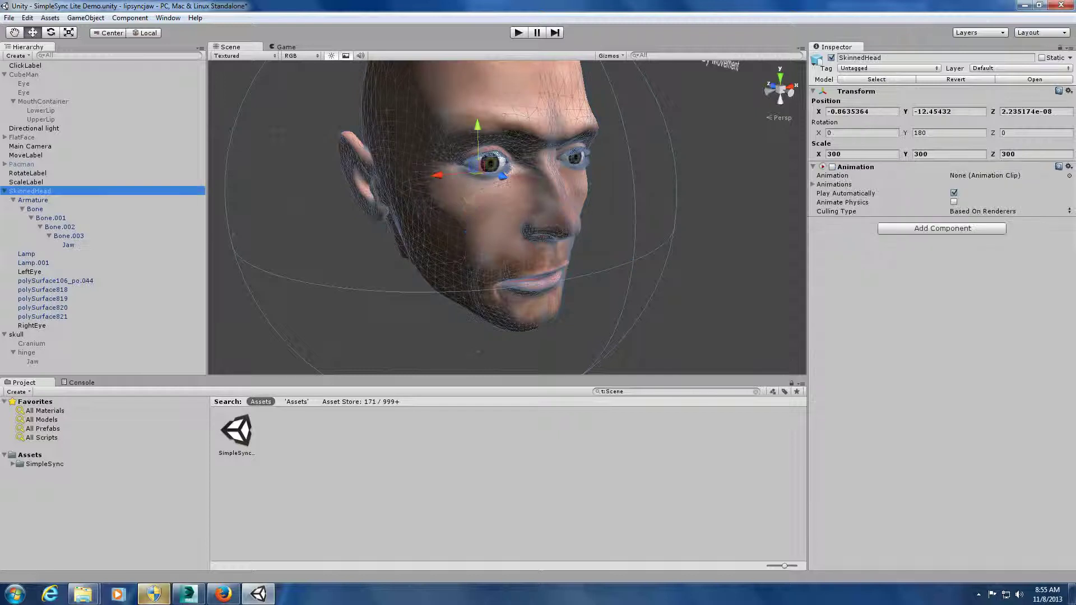
left_click(831, 58)
scroll(507, 217, "down", 8)
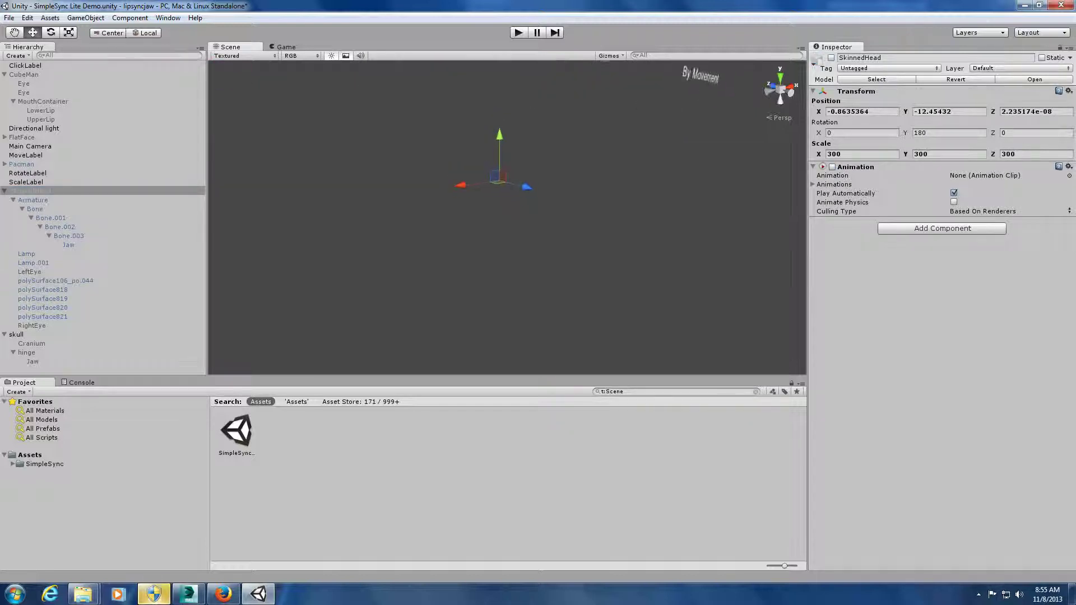
scroll(507, 217, "down", 4)
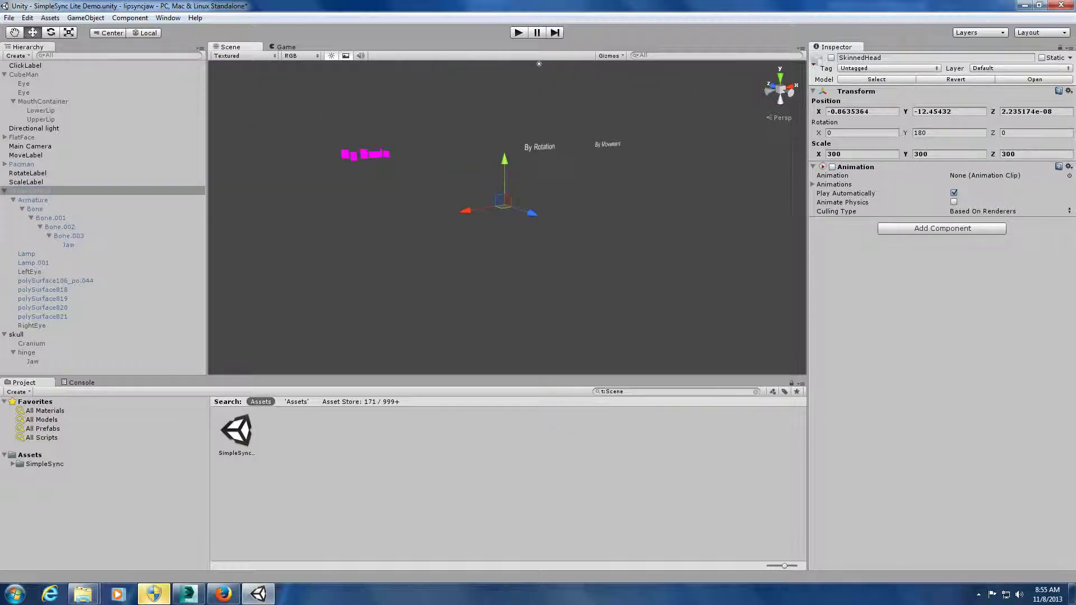
left_click(30, 191)
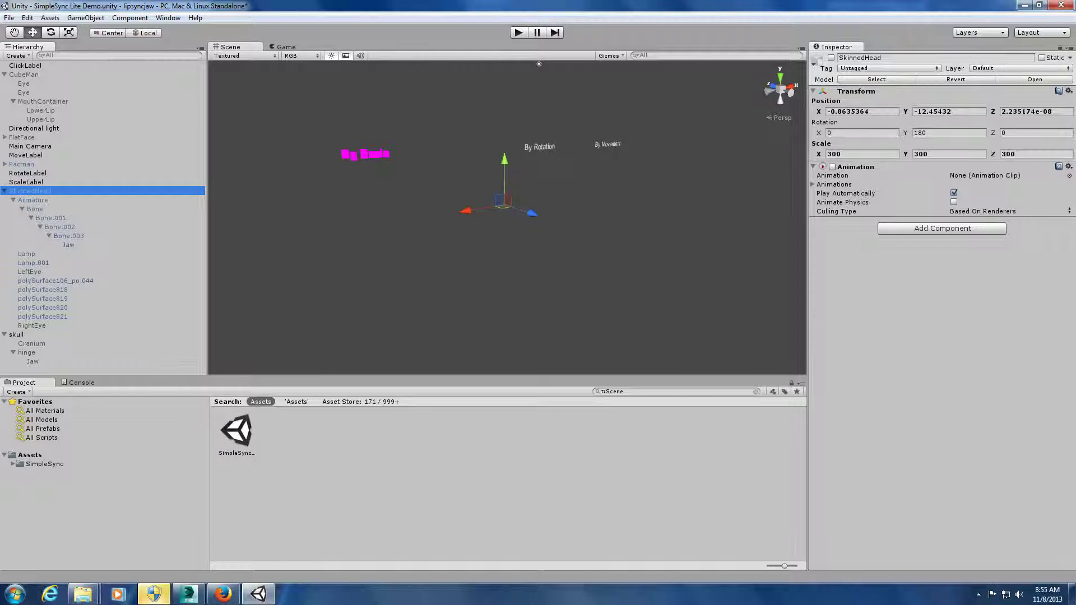
left_click(831, 58)
middle_click_drag(507, 217, 518, 228)
scroll(518, 228, "up", 6)
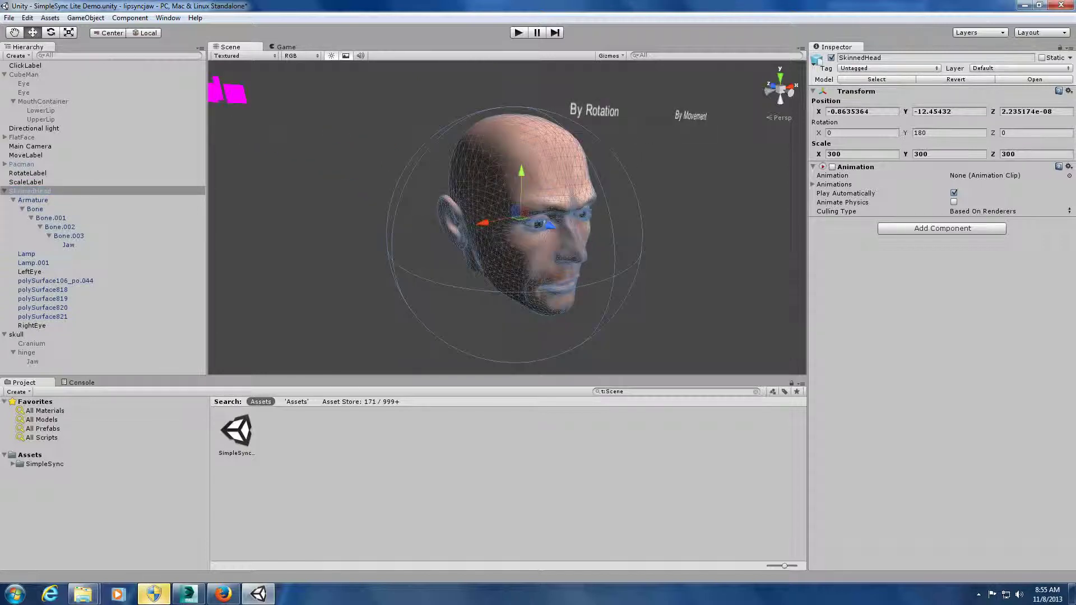